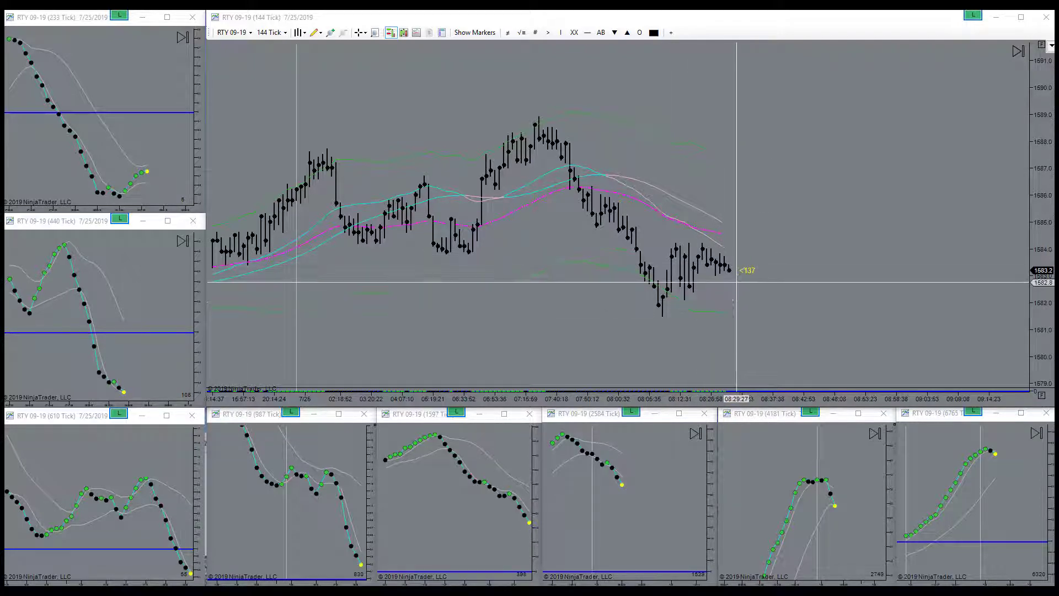
Step: Pan the RTY 144-tick chart left to show the newest bars and the 20-contract position's order lines
drag(763, 160, 728, 160)
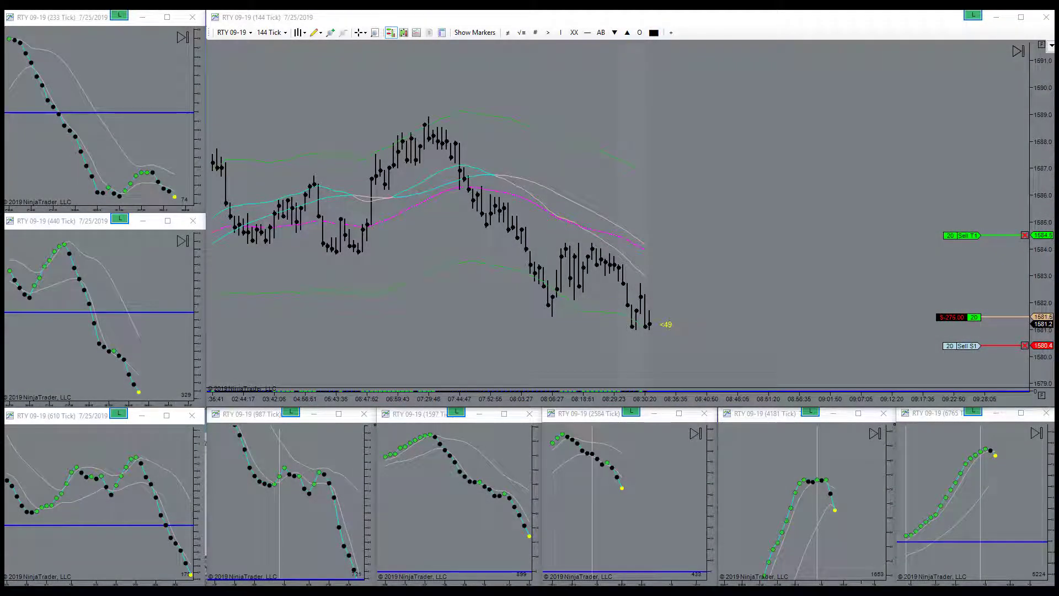
Step: Turn on trade entry/exit markers and draw a yellow rectangle marking a zone above the latest bars
click(479, 34)
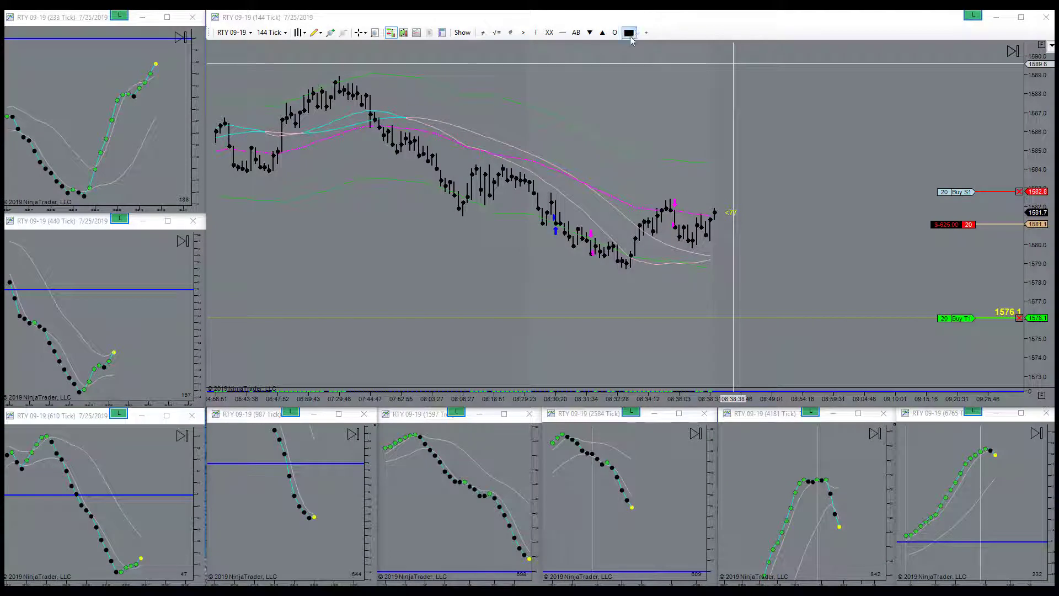
click(630, 33)
click(706, 162)
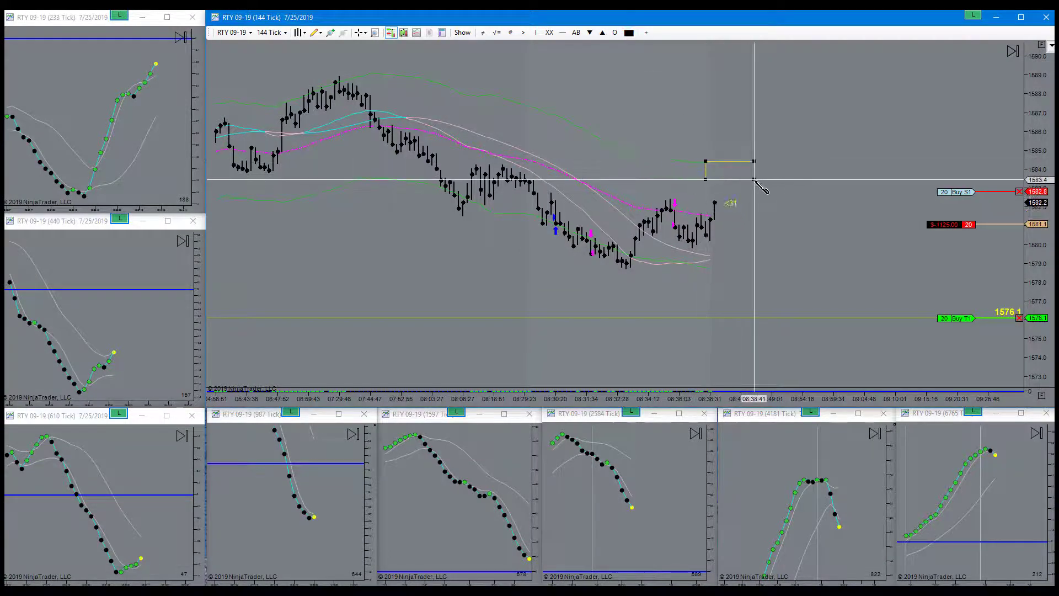
click(755, 179)
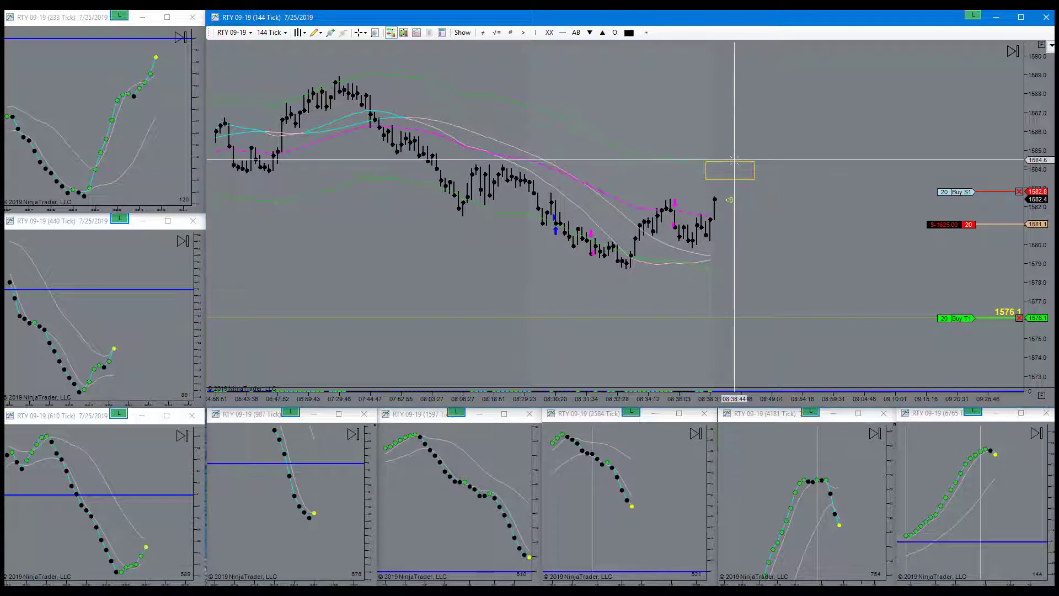
Step: Bring up the yellow rectangle's options menu on the RTY chart
right_click(728, 161)
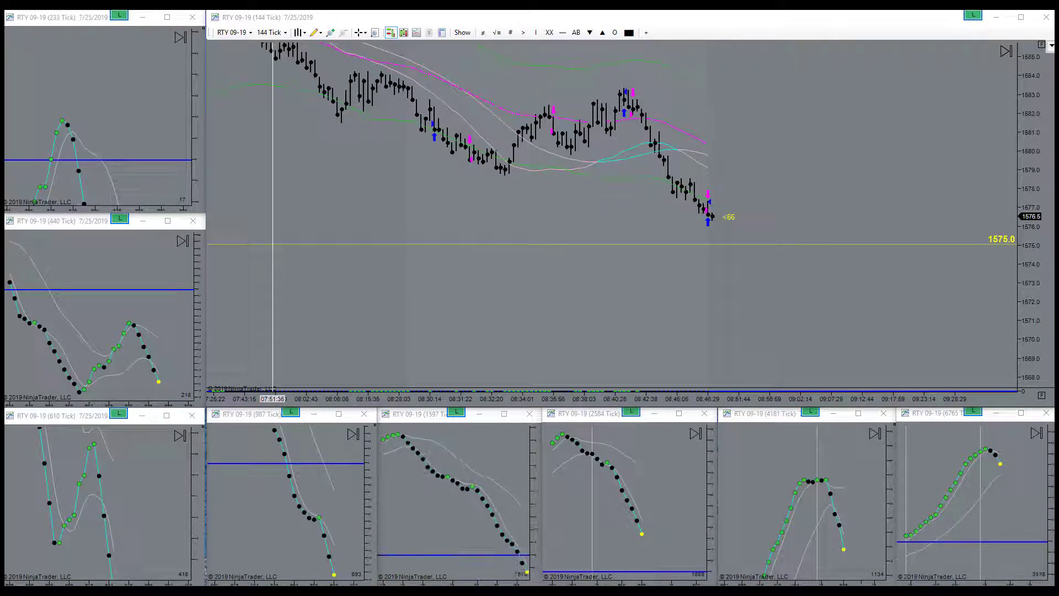
Step: Show the $175.00 realized-profit display, then the time.gov official time window beside the chart
key(alt+Tab)
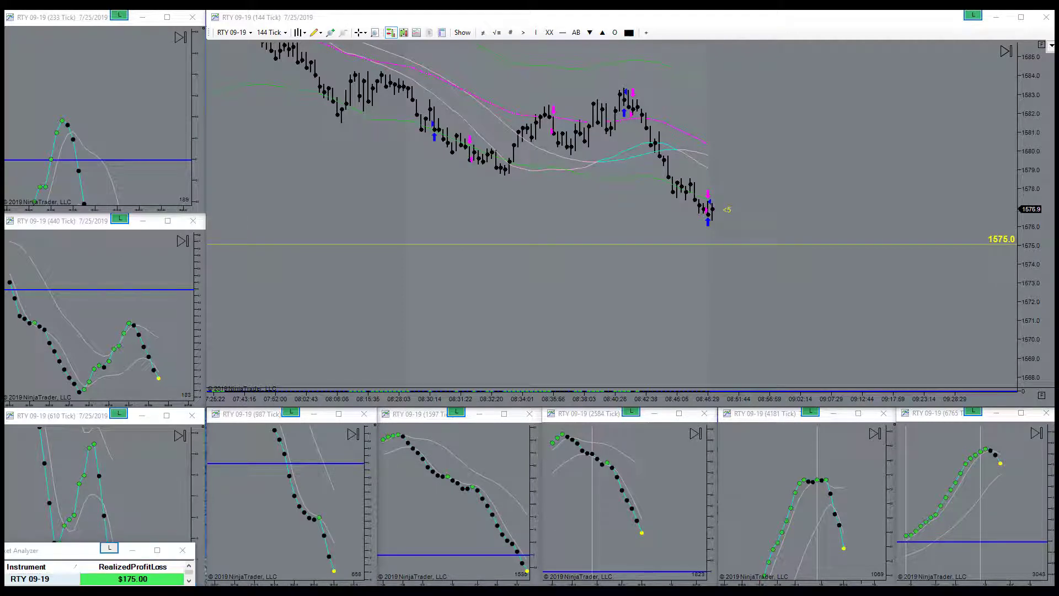
key(alt+Tab)
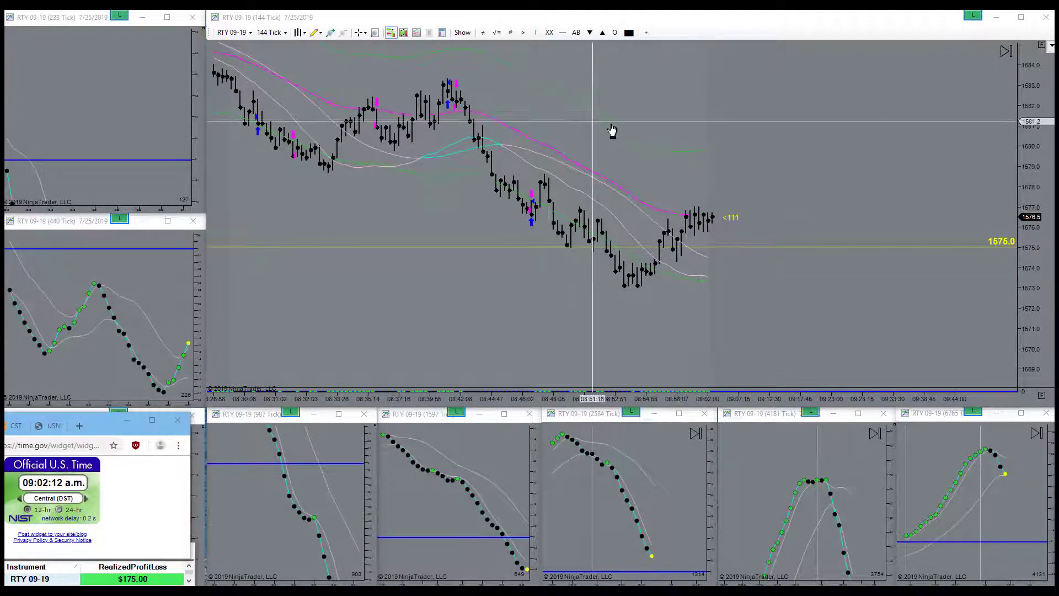
Step: Project a yellow ray up from the last bar's high and box its end with a rectangle
mouse_move(627, 130)
mouse_down()
mouse_move(798, 128)
mouse_move(639, 107)
mouse_up()
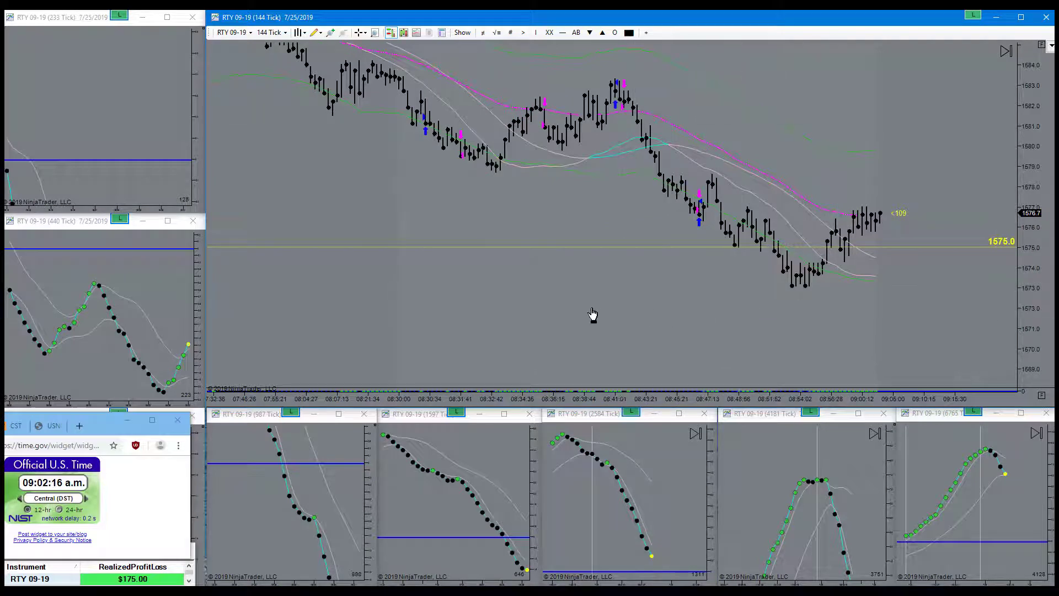
scroll(570, 315, down, 5)
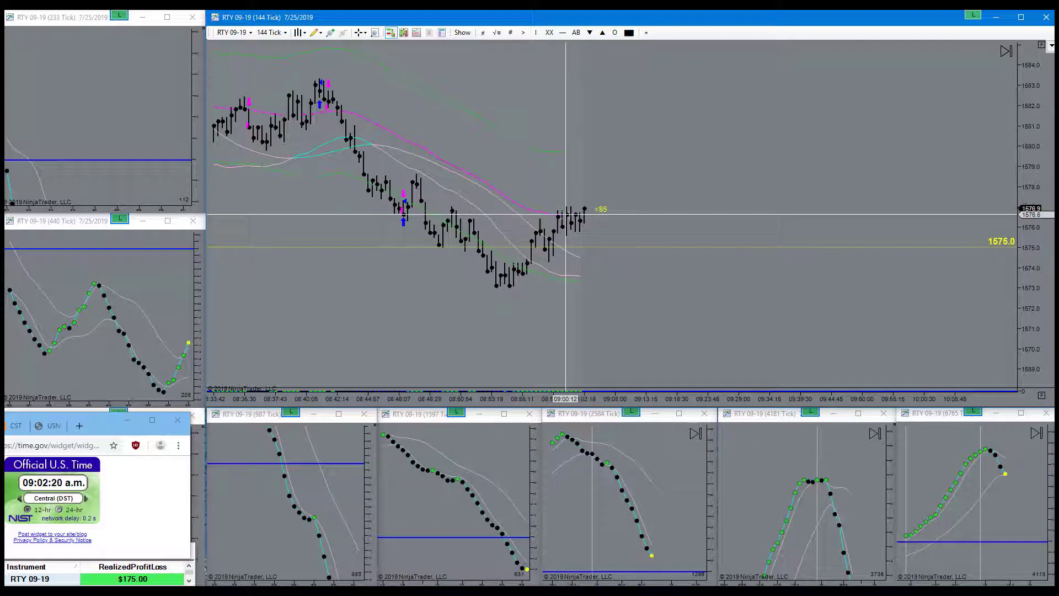
click(524, 34)
click(585, 203)
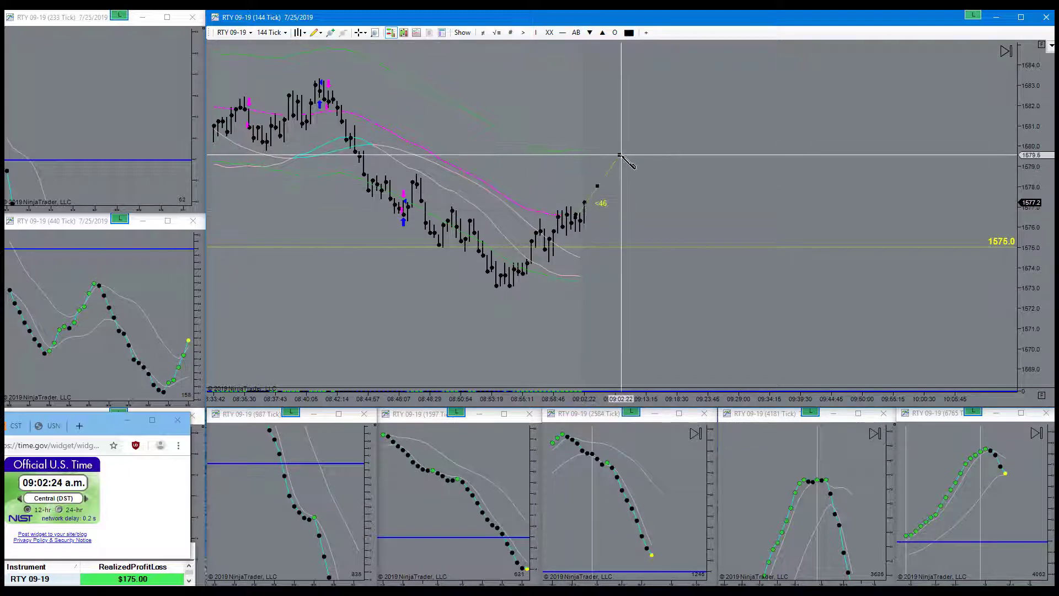
click(621, 155)
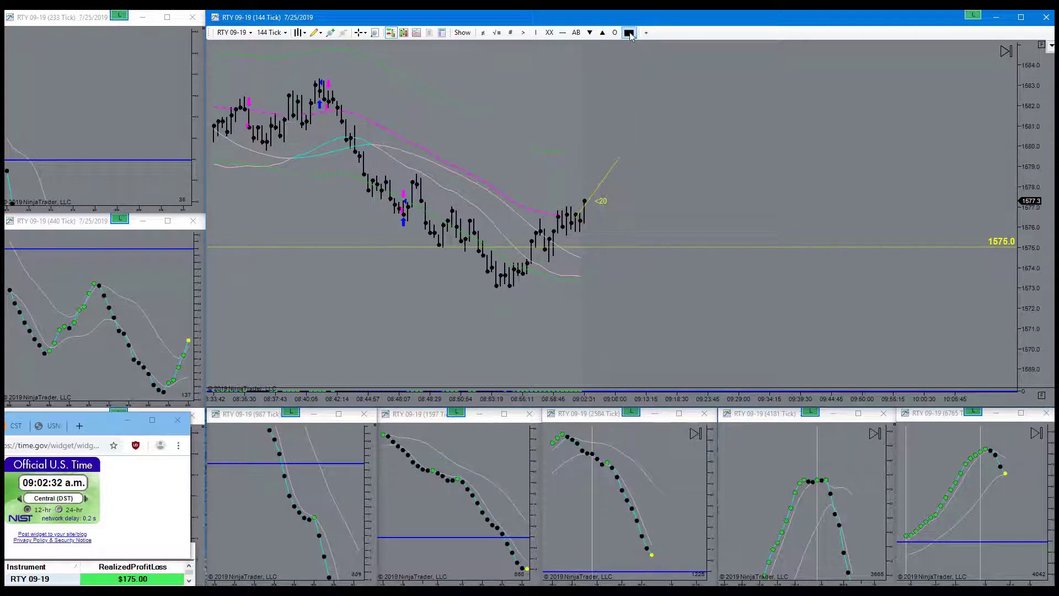
click(580, 156)
click(664, 187)
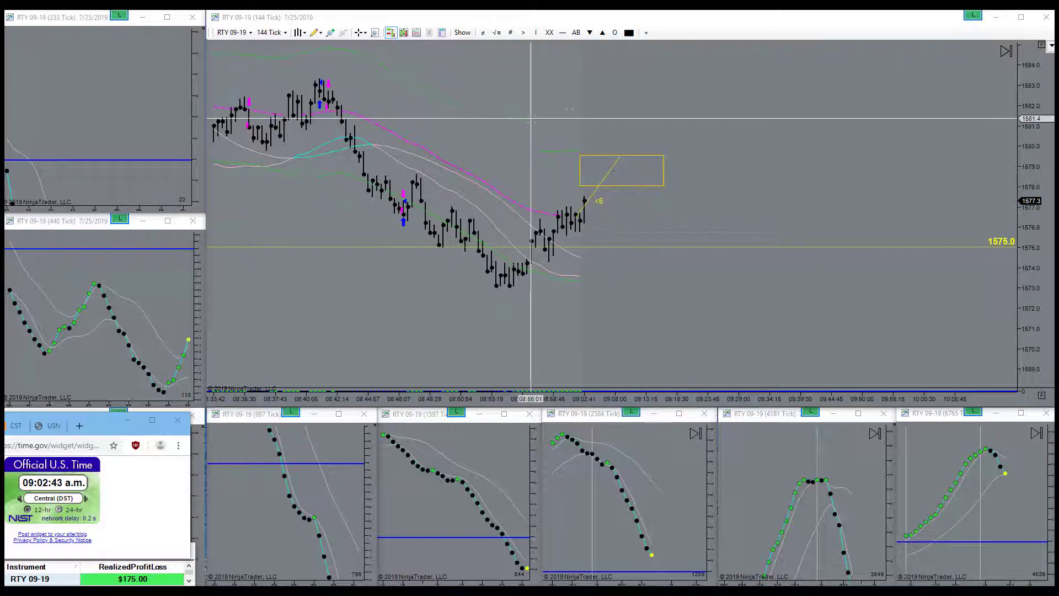
Step: Follow the latest bars and delete a stray trend line drawn down from the 08:41 high
drag(581, 108, 641, 105)
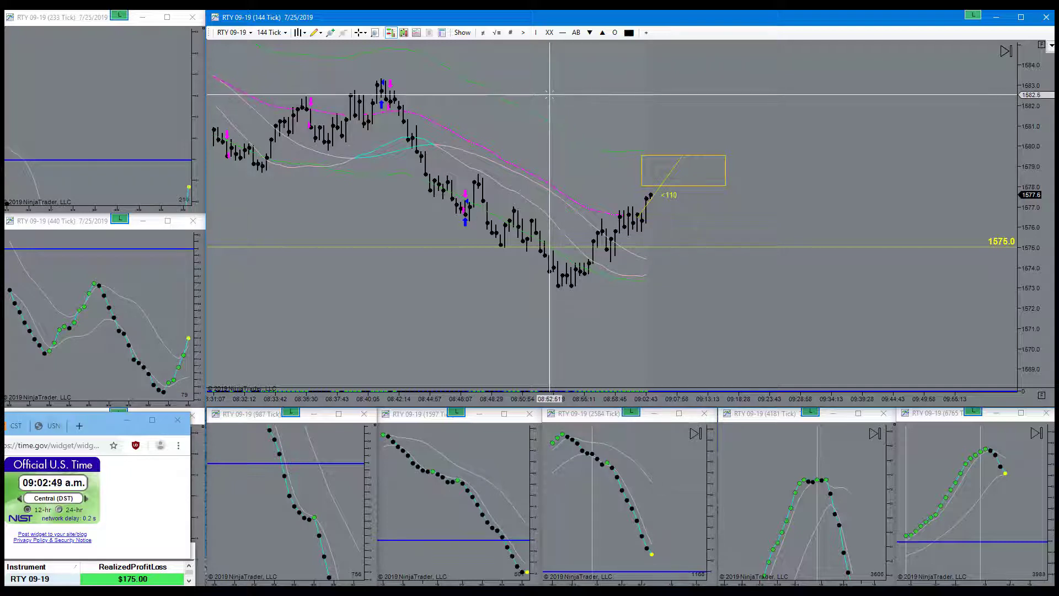
scroll(833, 142, down, 3)
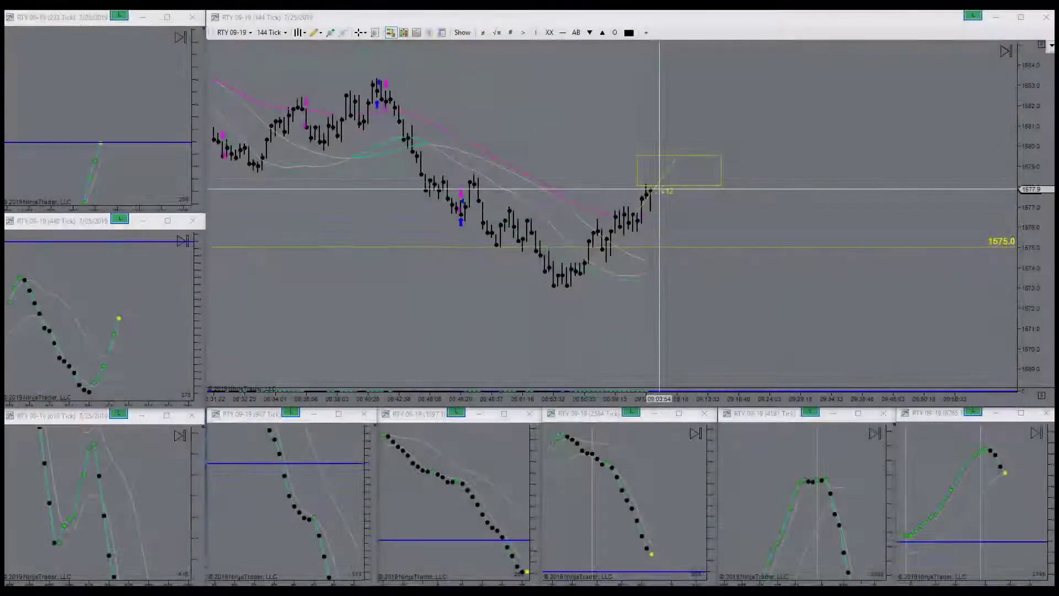
scroll(593, 123, up, 4)
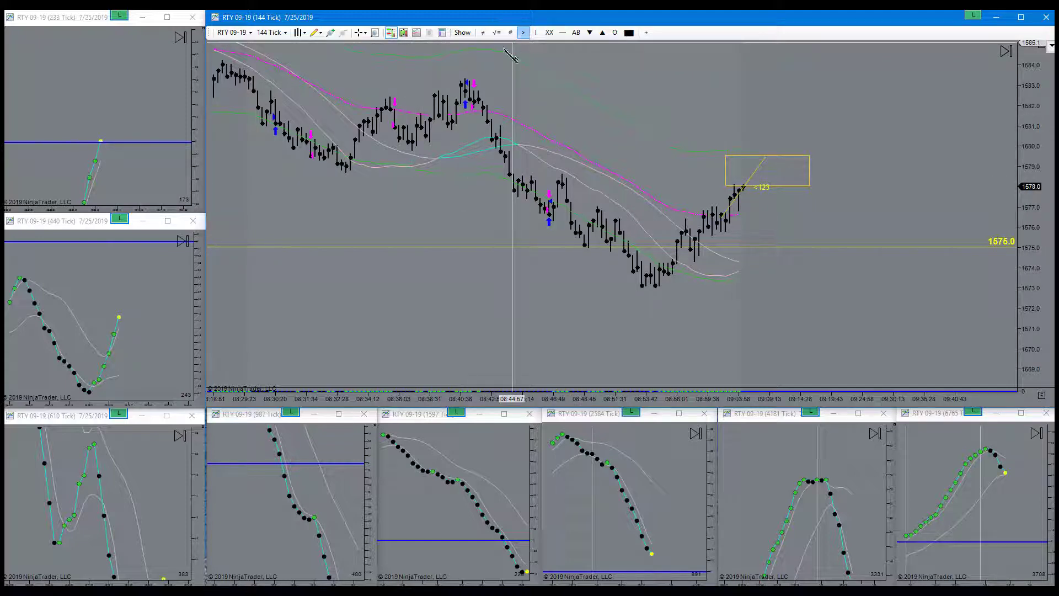
drag(467, 91, 548, 232)
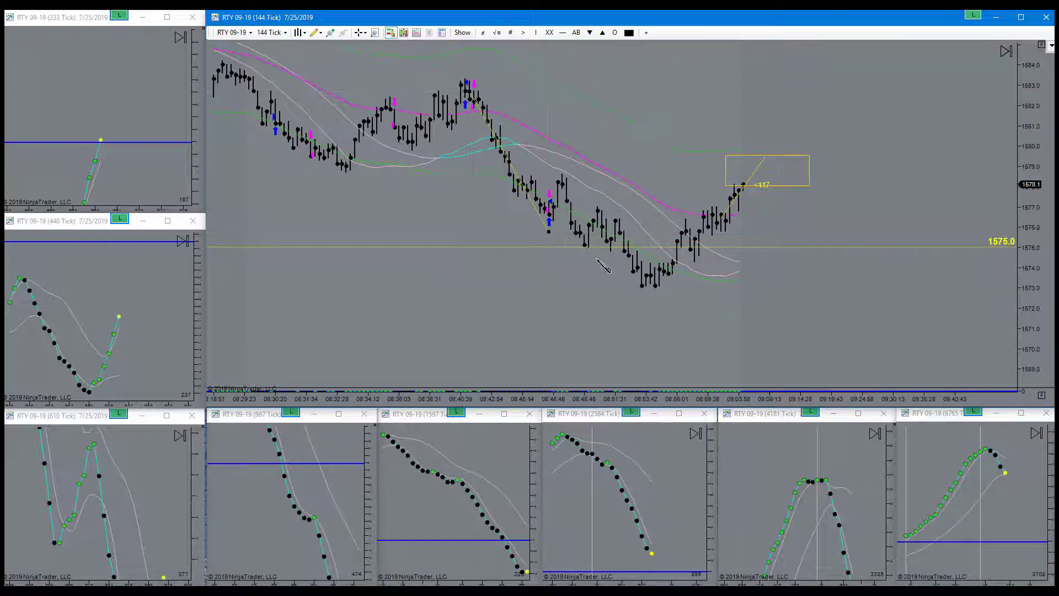
key(Delete)
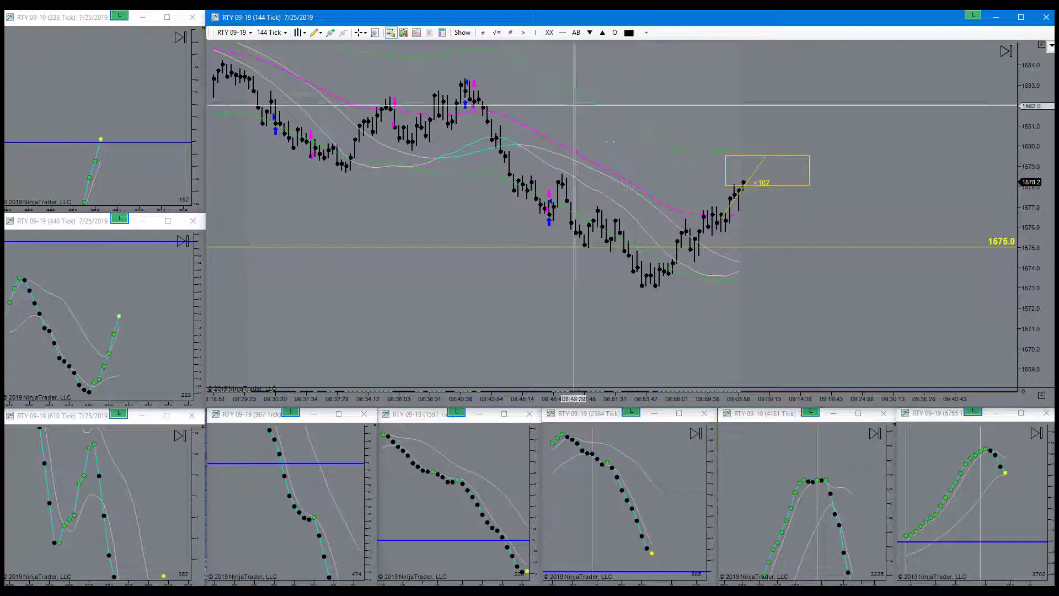
scroll(603, 109, down, 5)
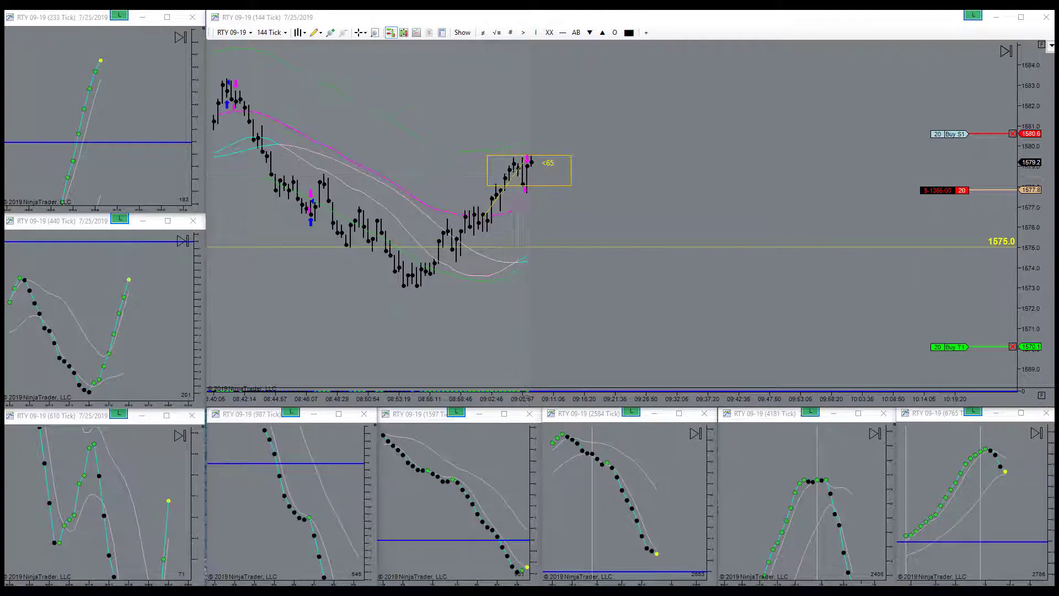
Step: Select and delete the yellow rectangle and projection line, leaving the short's stop and target visible
right_click(516, 176)
key(Escape)
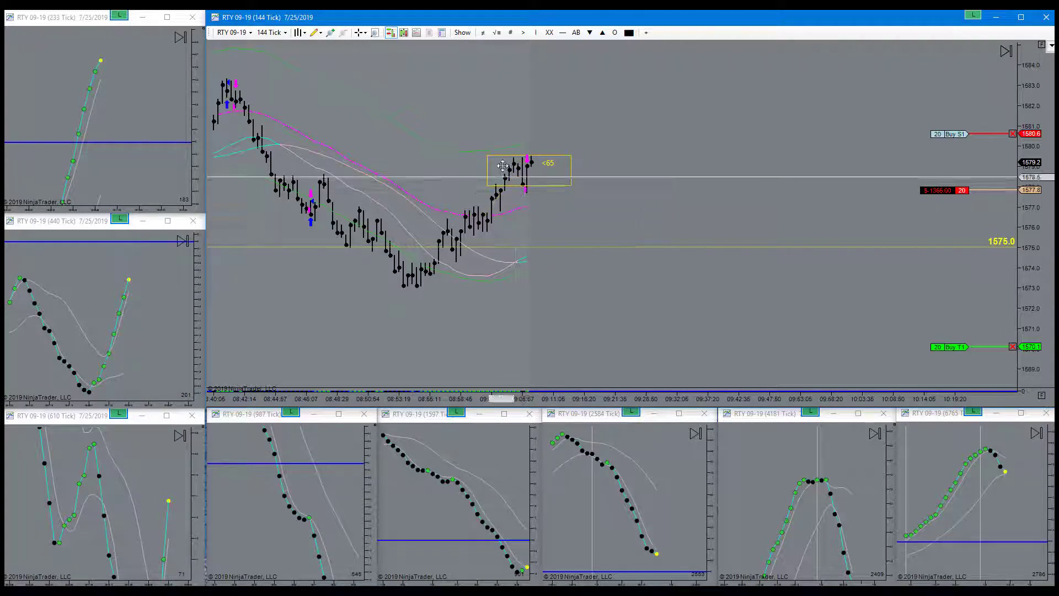
click(504, 154)
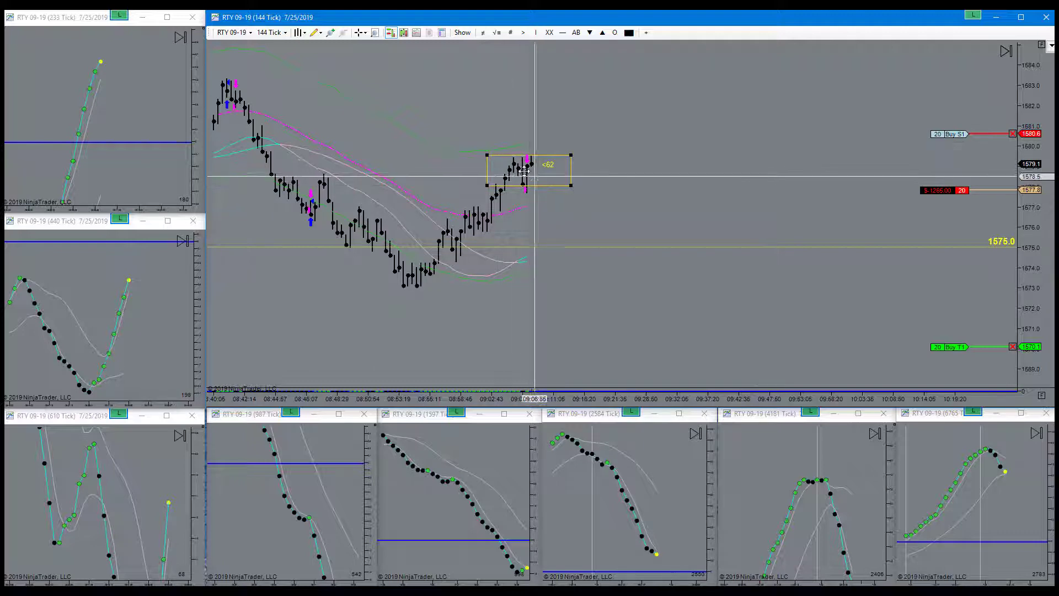
right_click(498, 156)
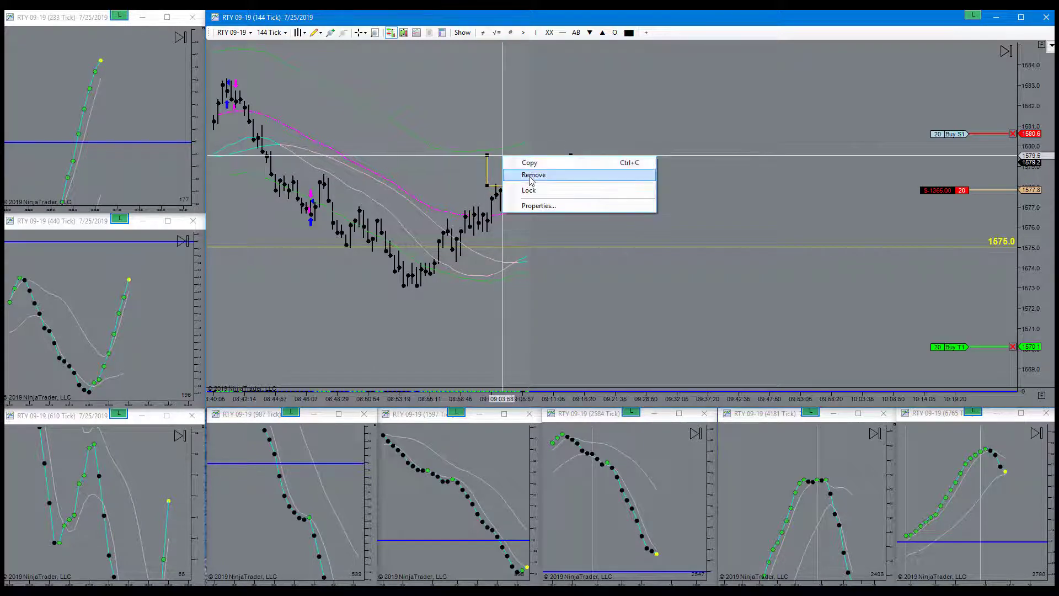
key(Escape)
key(Delete)
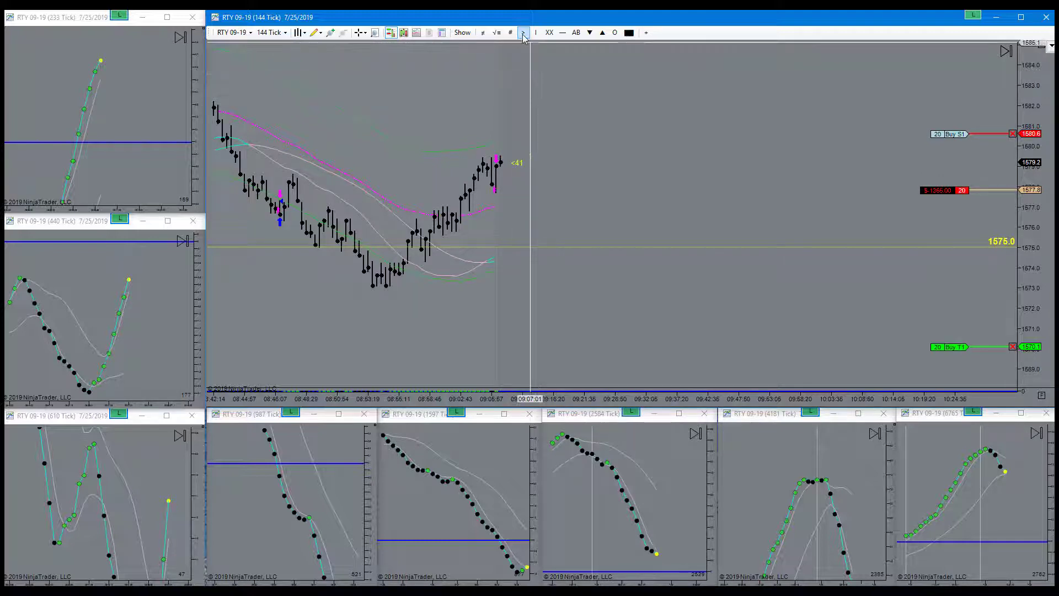
mouse_move(514, 151)
mouse_down()
mouse_move(539, 147)
mouse_move(530, 128)
mouse_move(498, 155)
mouse_move(591, 116)
mouse_move(733, 130)
mouse_up()
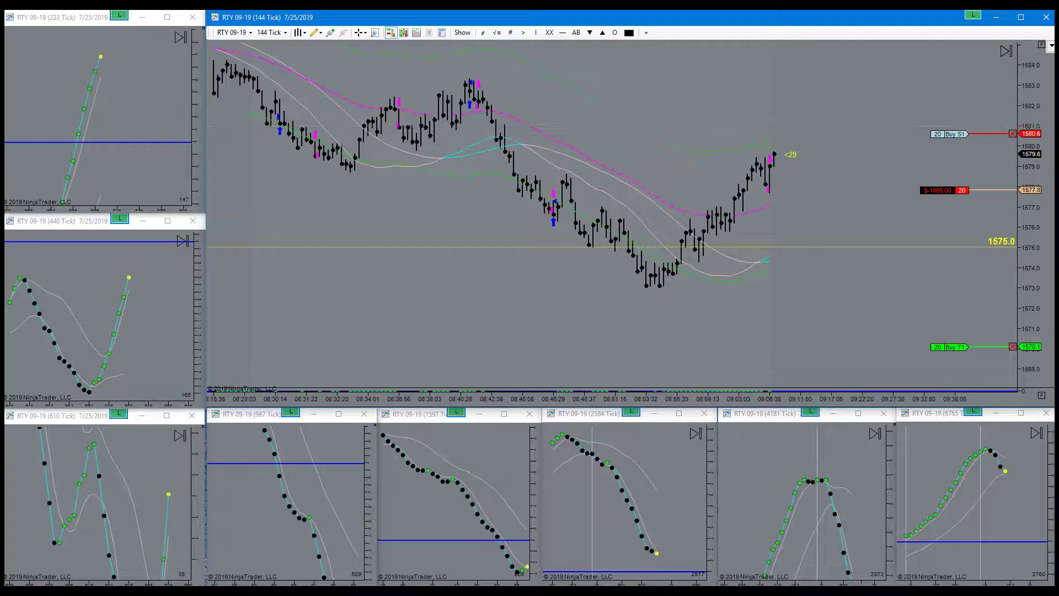
Step: Open space after the last bar and take a ruler measurement from the latest bar toward the target
drag(662, 127, 509, 118)
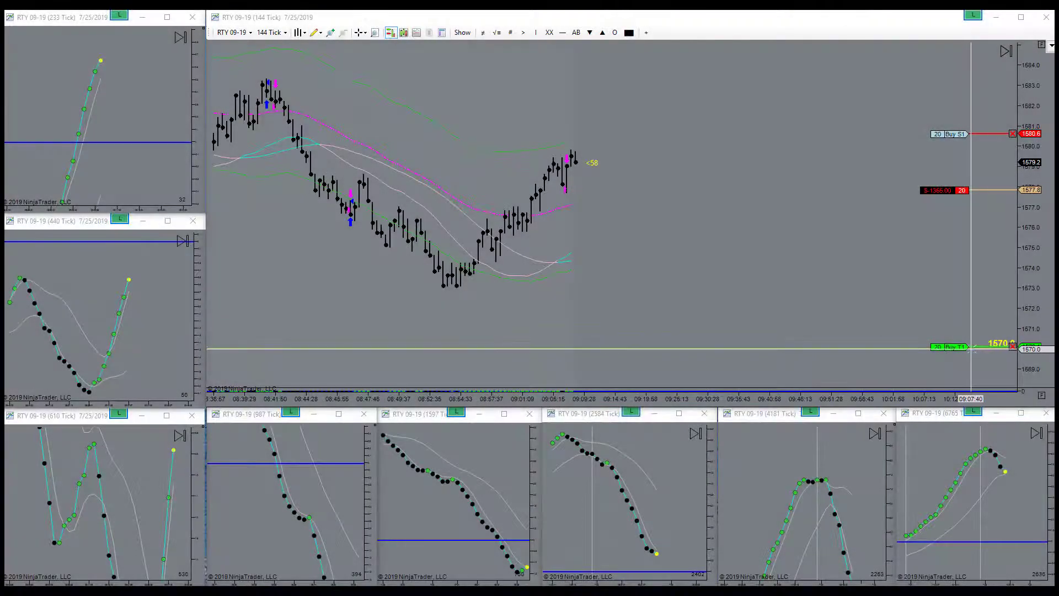
click(314, 32)
click(314, 33)
click(337, 70)
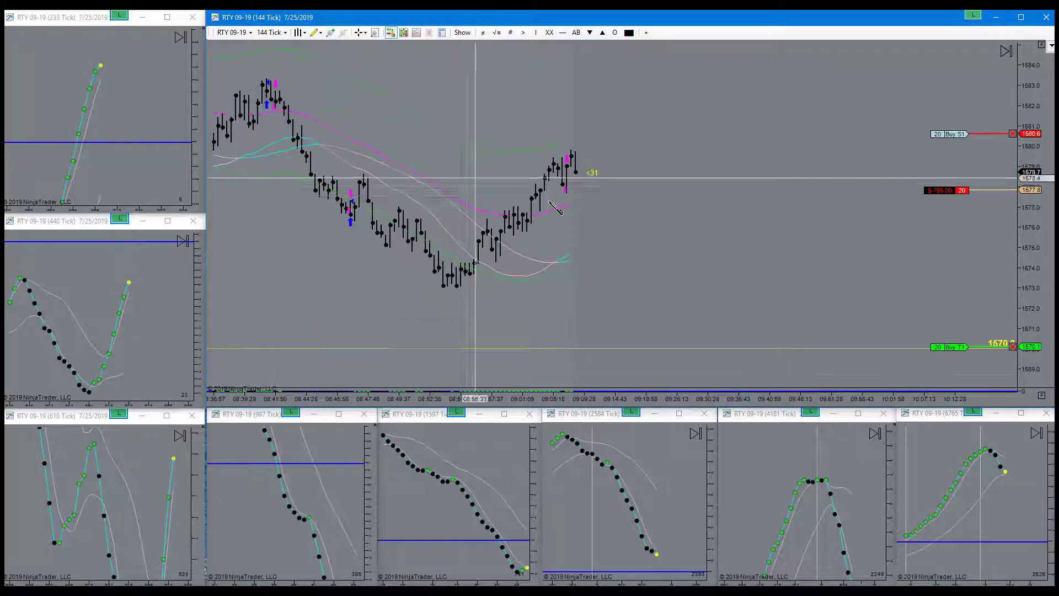
click(564, 188)
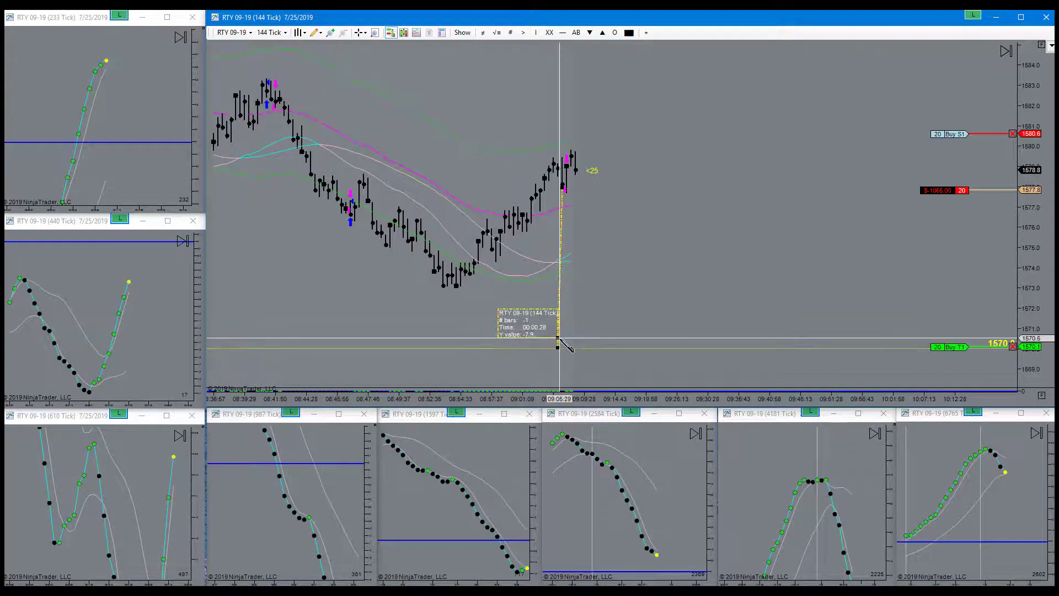
key(Escape)
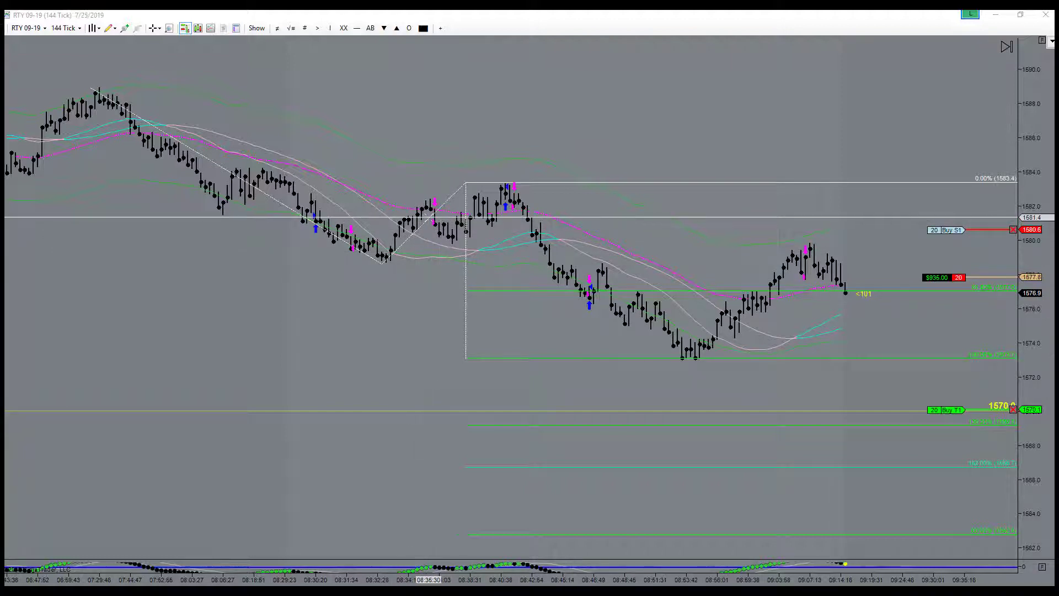
Step: Remove the Fibonacci retracement from the RTY chart
right_click(429, 218)
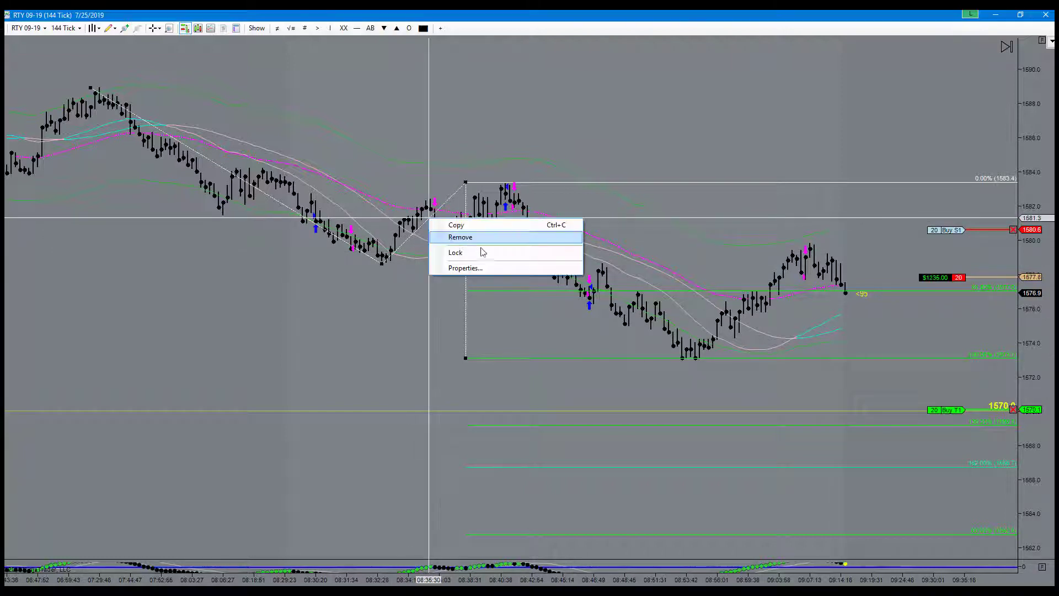
click(461, 237)
drag(645, 161, 552, 166)
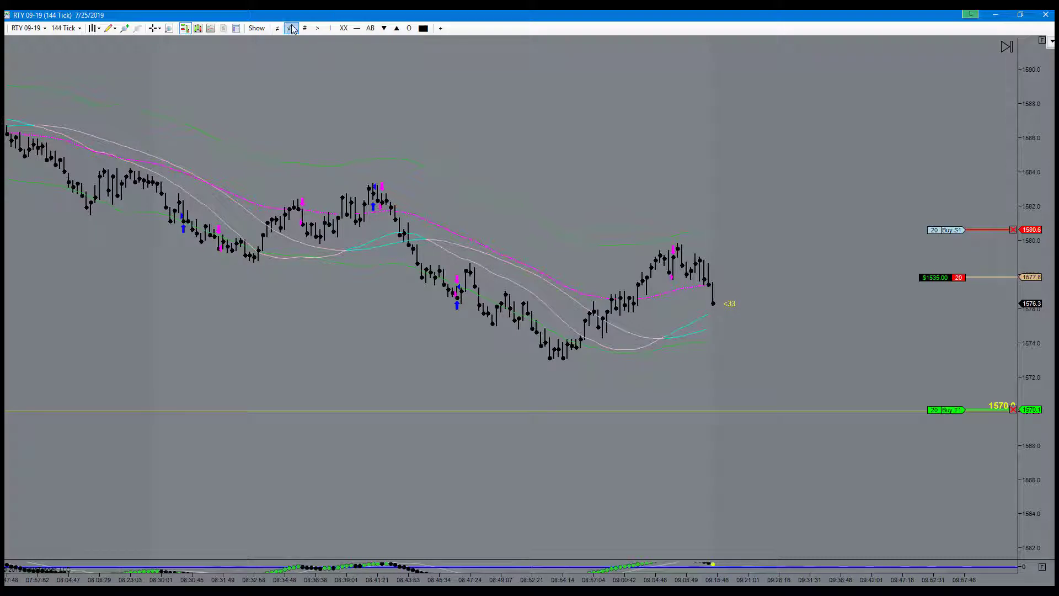
scroll(354, 105, down, 3)
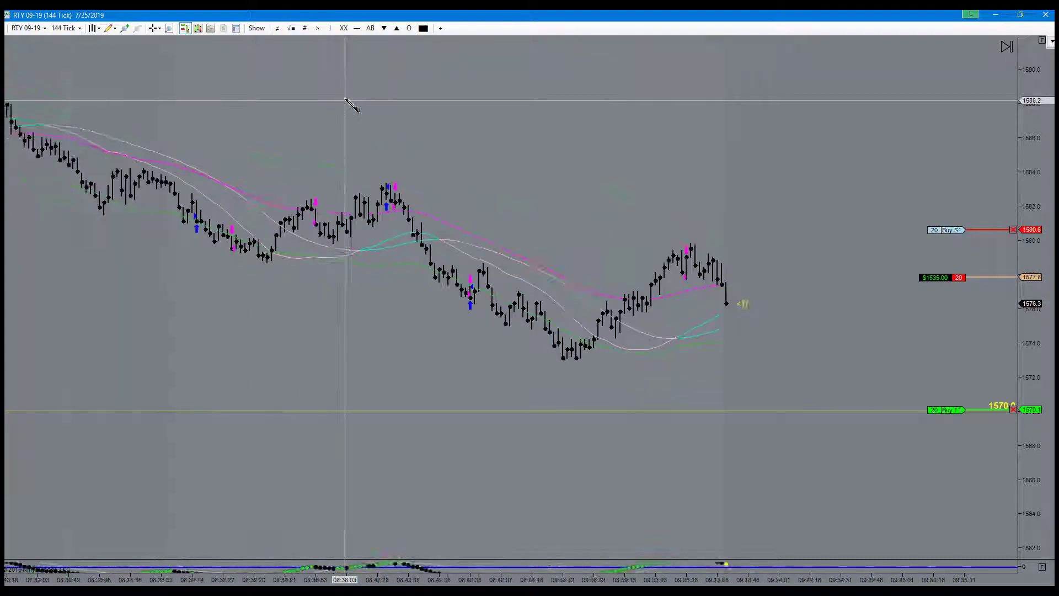
scroll(353, 105, up, 8)
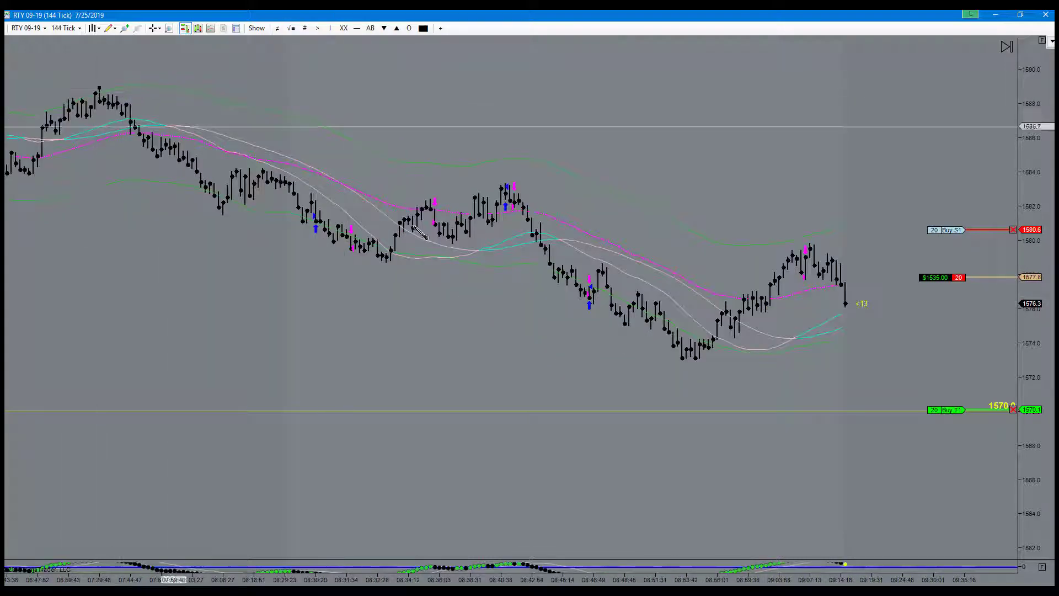
Step: Draw a Fibonacci extension from the morning high through the low to the 1579.8 swing high
click(691, 358)
click(691, 493)
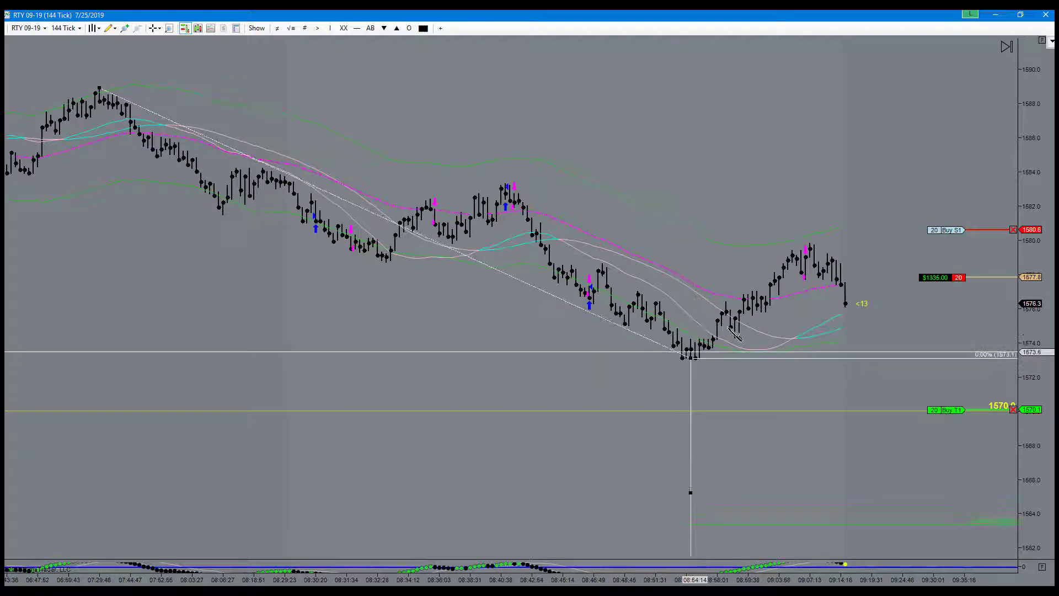
click(810, 244)
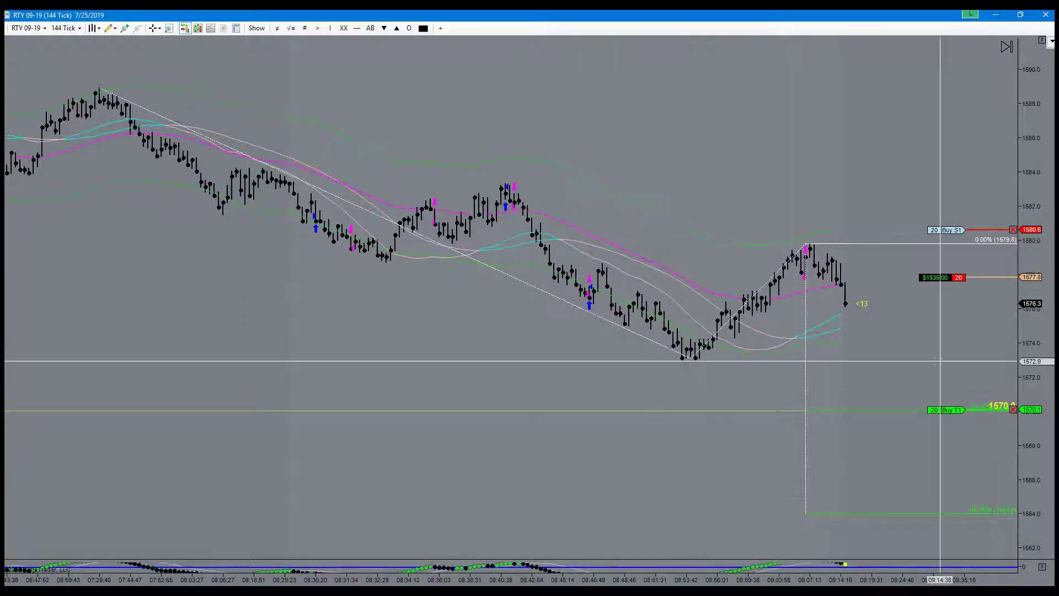
drag(704, 370, 470, 371)
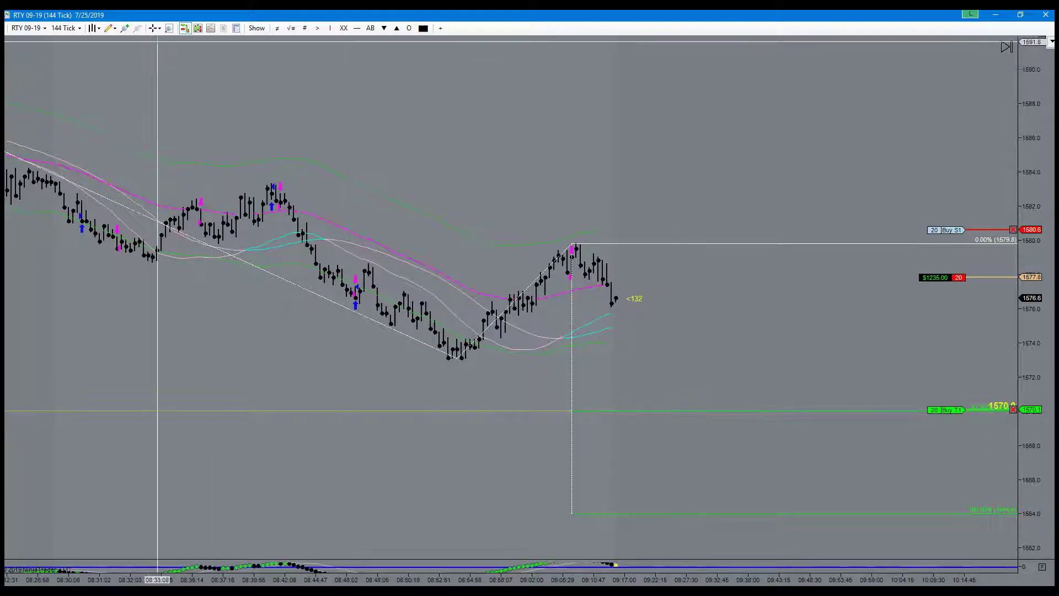
Step: Ruler-measure from the recent swing high down to the 1570 target, then bring up the Market Analyzer
click(111, 31)
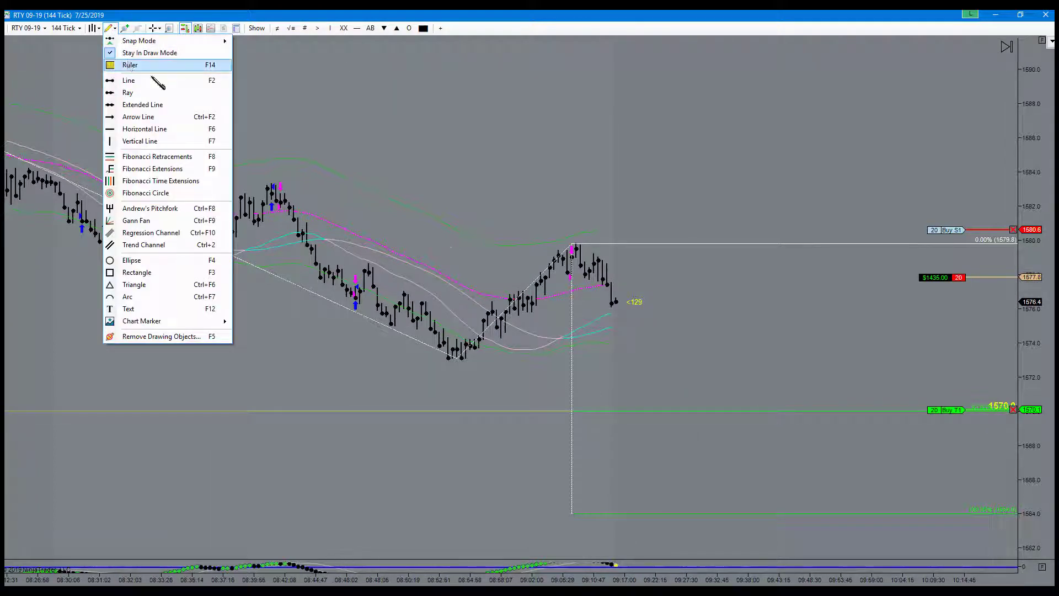
click(569, 273)
click(579, 413)
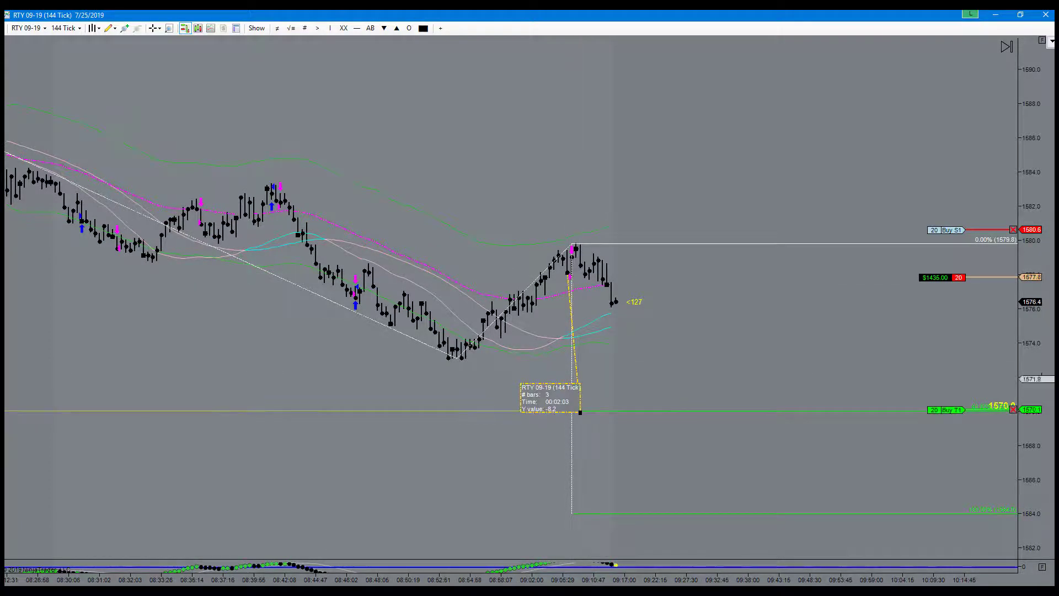
key(Escape)
drag(224, 371, 343, 373)
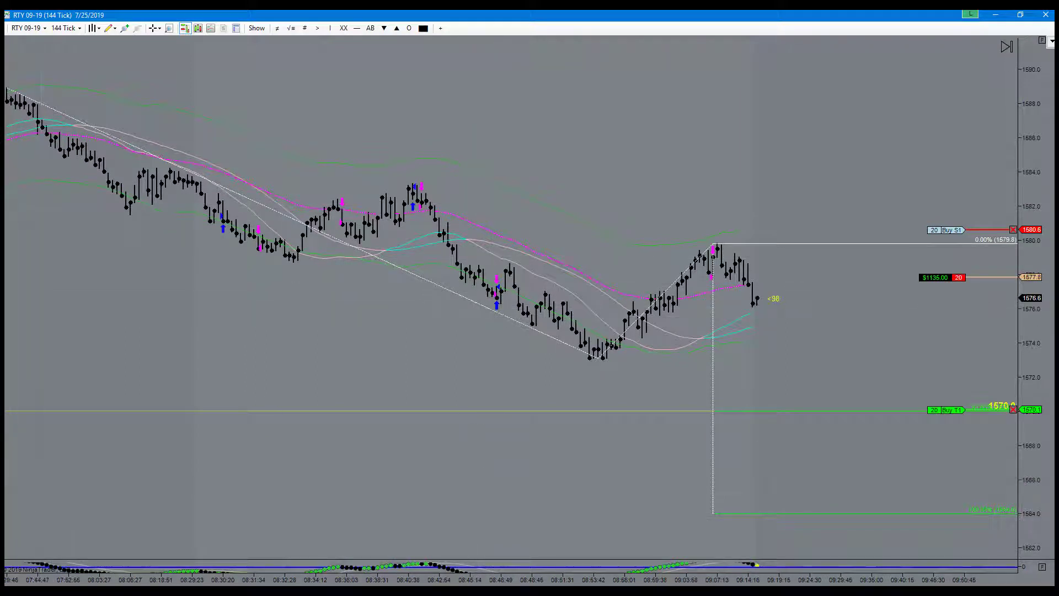
key(alt+Tab)
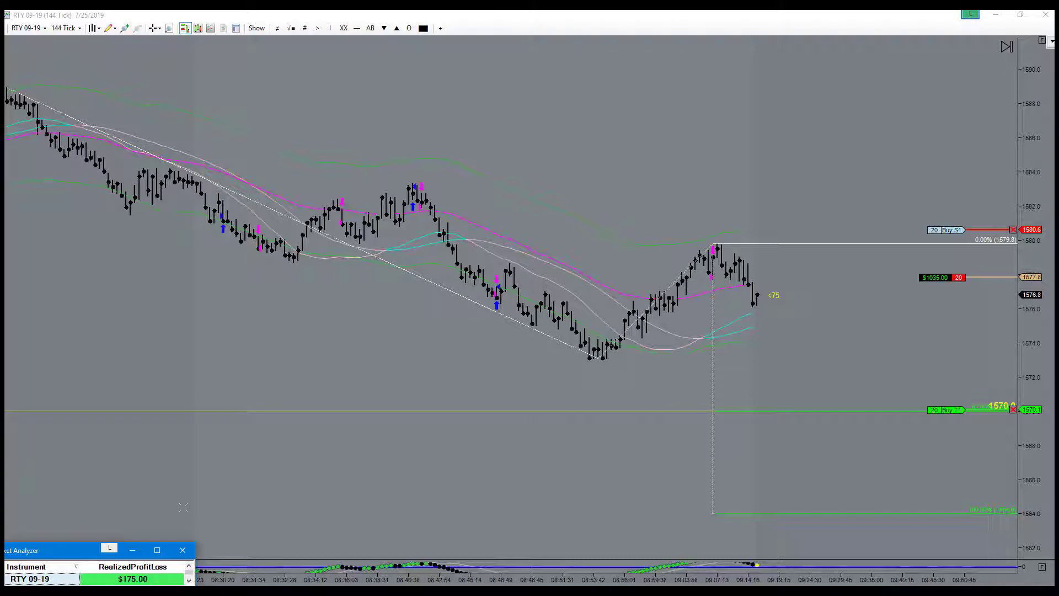
Step: Bring the 144-tick chart forward, pan toward the latest bars, and remove the Fibonacci extension
click(230, 466)
drag(404, 170, 352, 172)
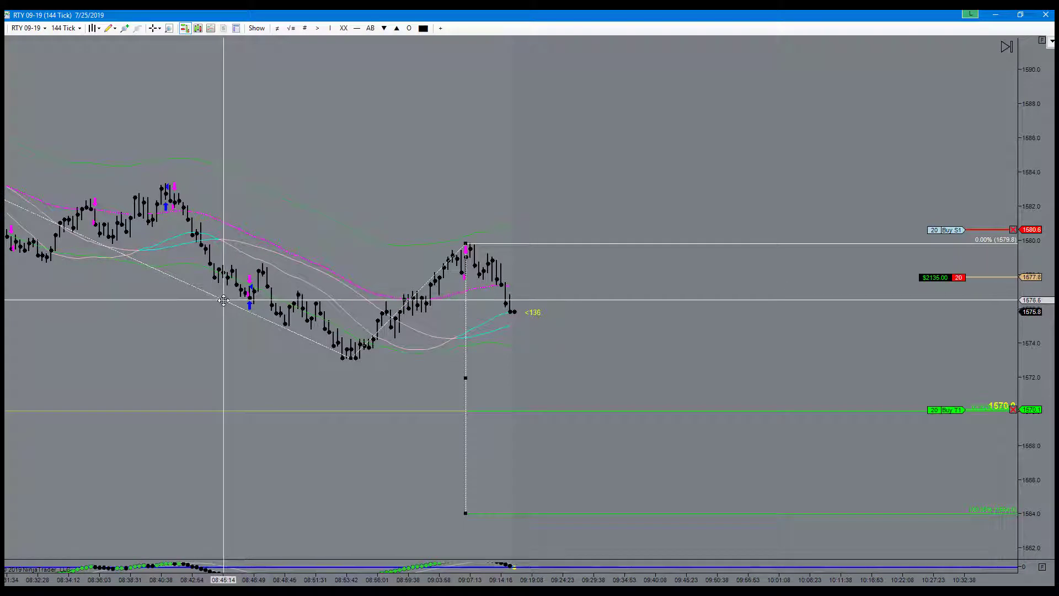
right_click(223, 301)
click(255, 321)
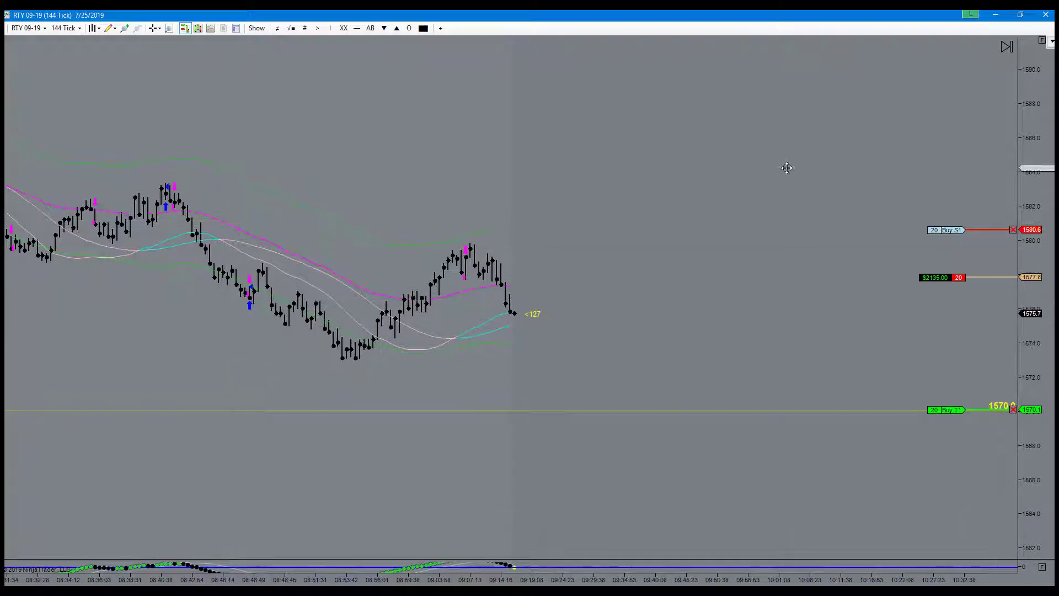
Step: Restore the 144-tick chart from full screen so the other RTY charts and Market Analyzer show
click(1021, 16)
scroll(599, 102, up, 5)
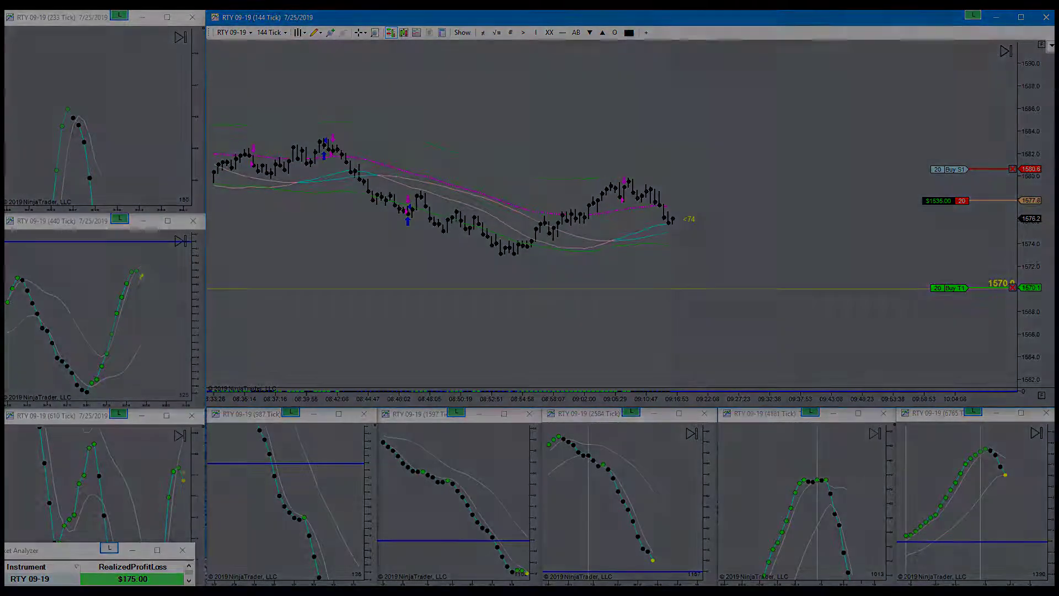
scroll(750, 270, down, 5)
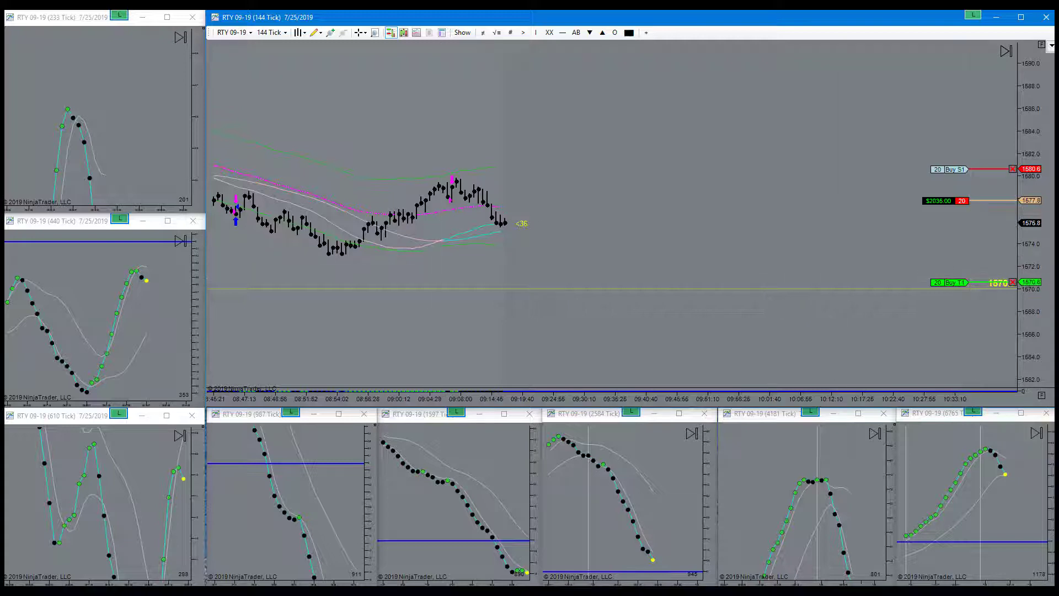
click(536, 33)
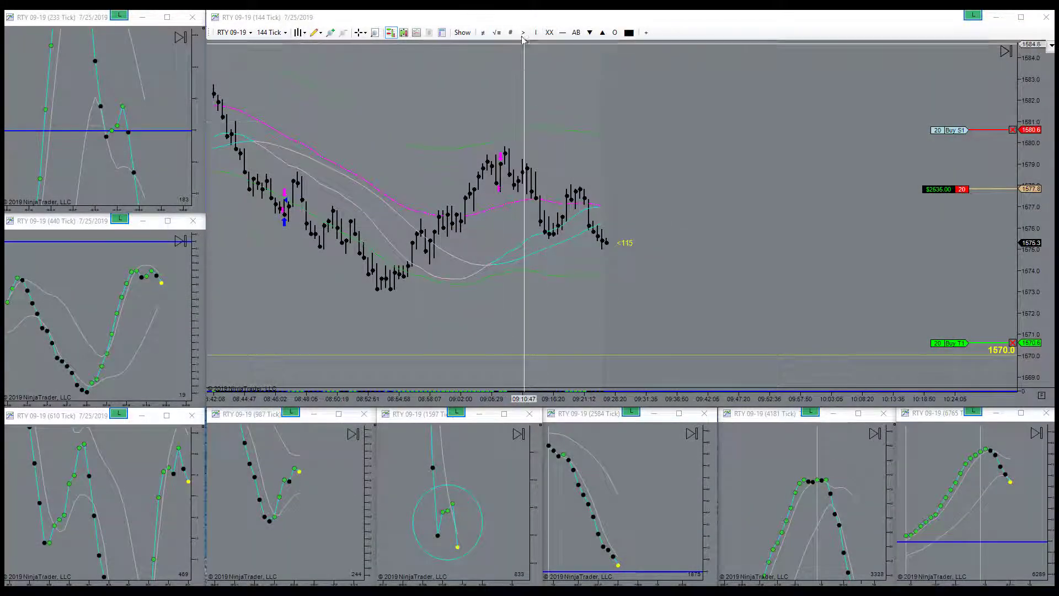
click(511, 254)
middle_click(545, 234)
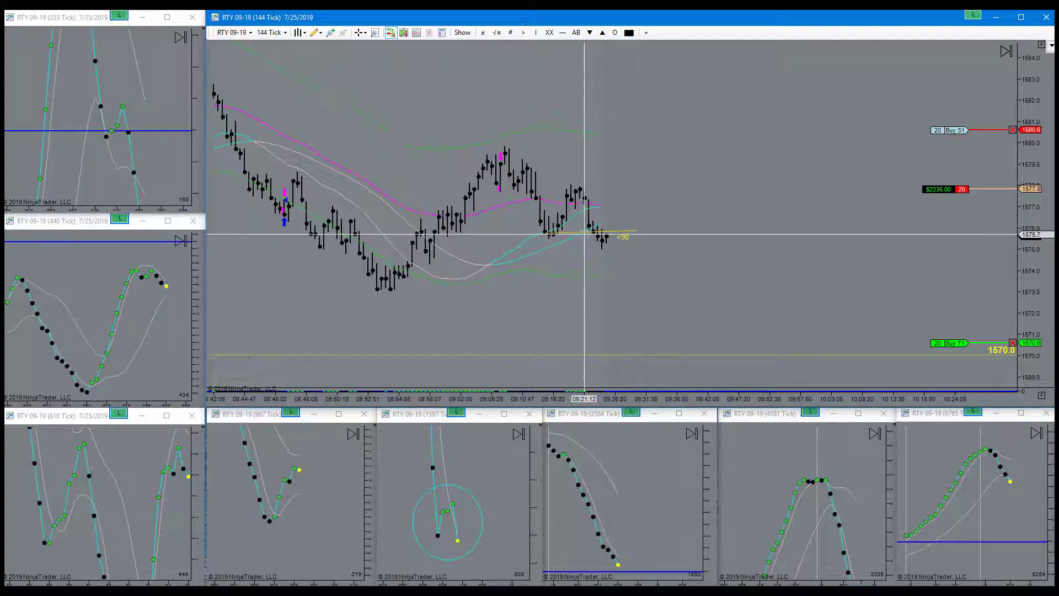
mouse_move(585, 234)
mouse_down()
mouse_move(582, 303)
mouse_move(379, 303)
mouse_move(386, 294)
mouse_up()
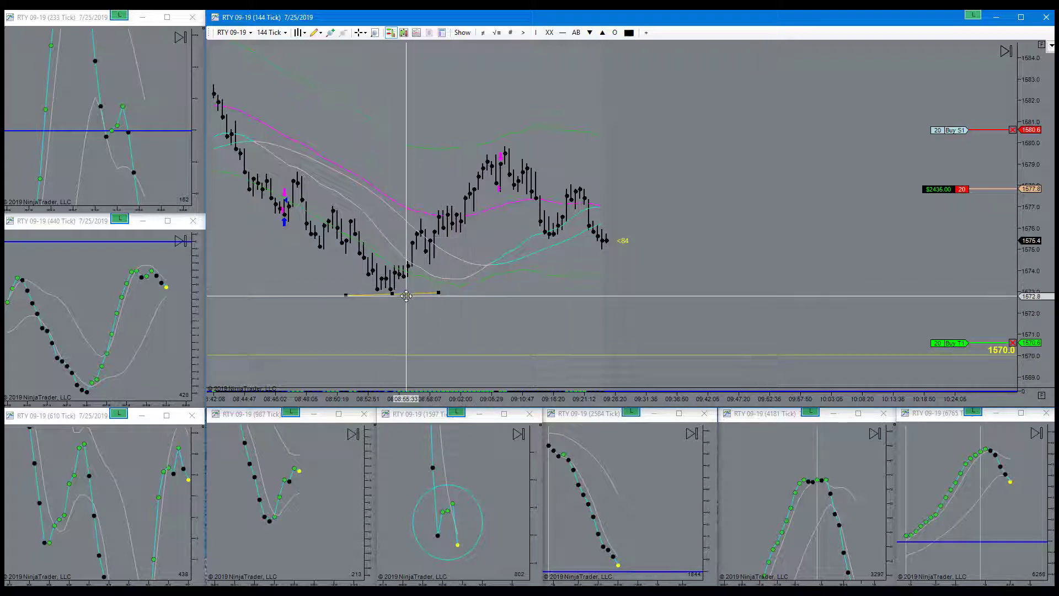
key(ctrl+x)
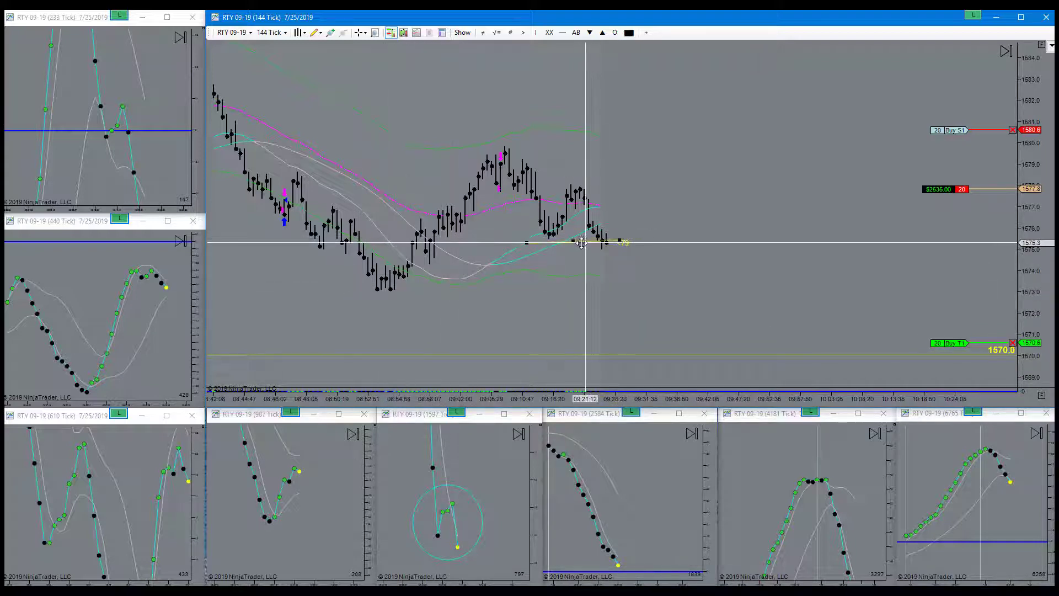
key(ctrl+v)
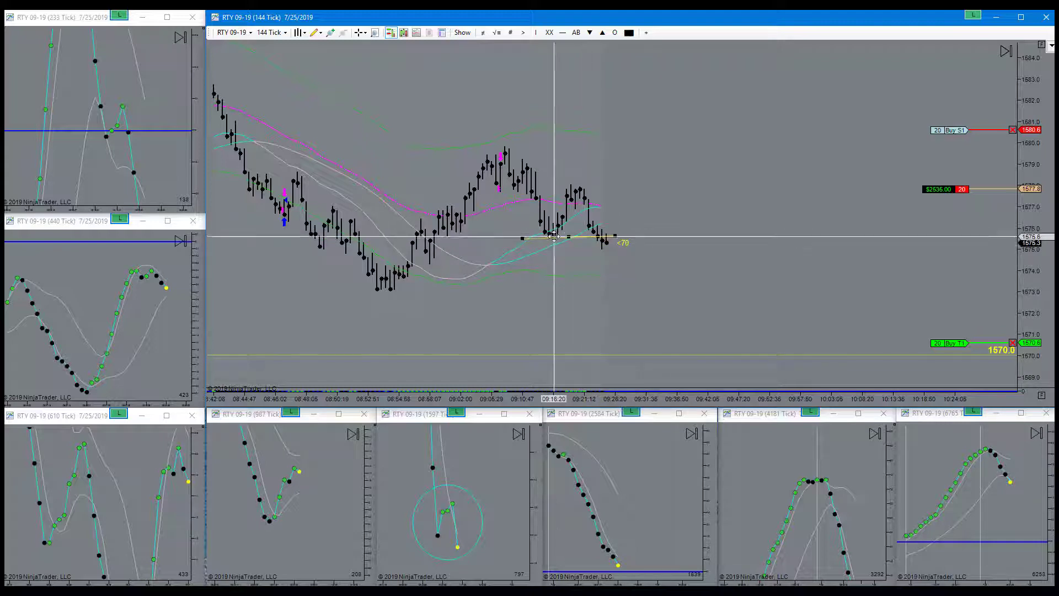
right_click(572, 235)
click(595, 256)
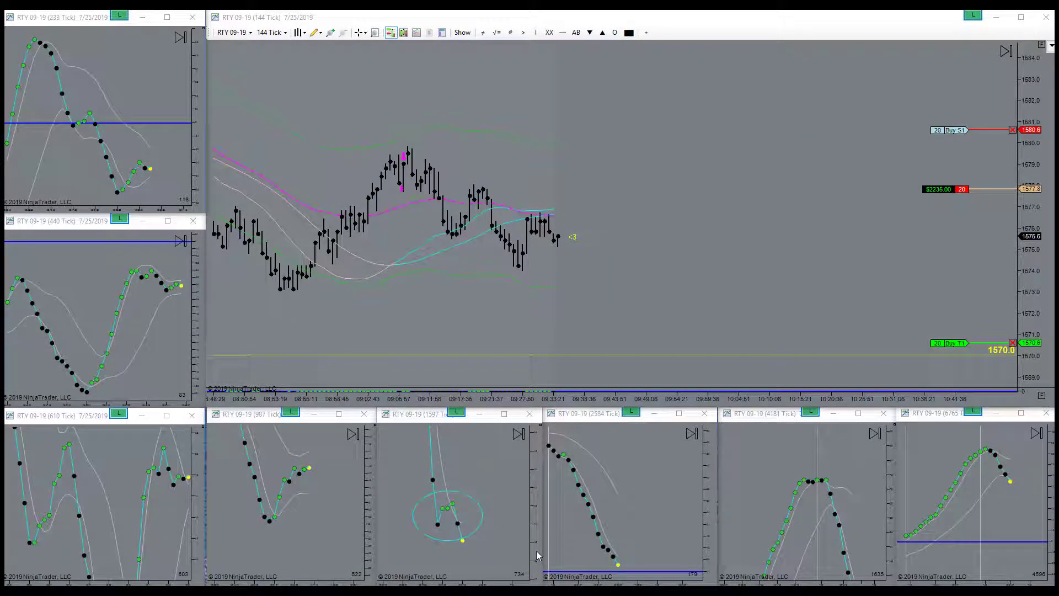
Step: Rescale the 1597-tick chart's price axis and lower the 1574.4 Buy T1 target to about 1570
mouse_move(537, 554)
mouse_down()
mouse_move(514, 511)
mouse_move(514, 550)
mouse_move(518, 500)
mouse_move(516, 544)
mouse_up()
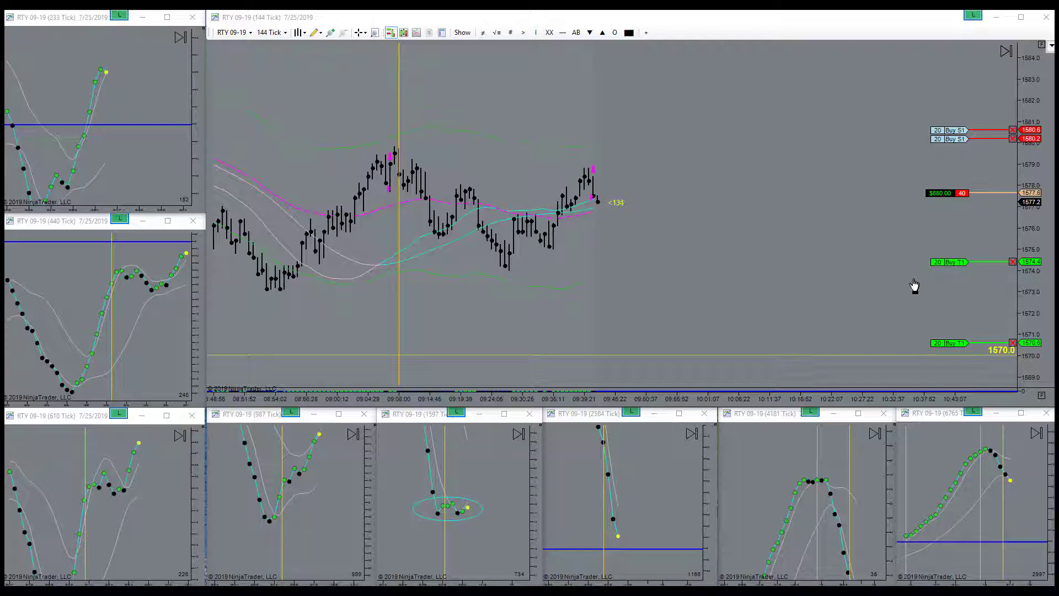
drag(988, 261, 975, 358)
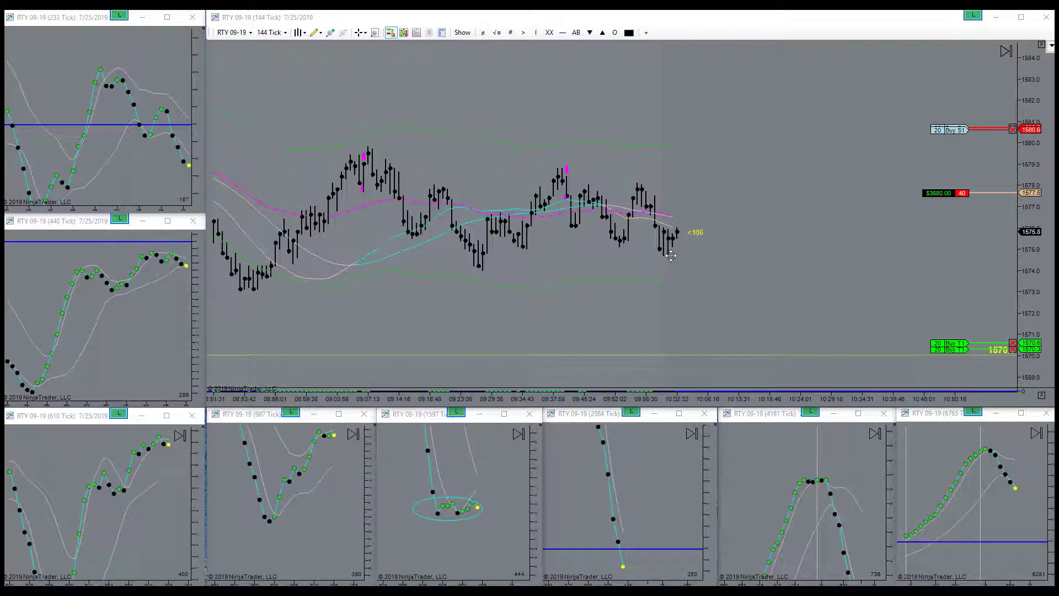
Step: Draw two horizontal lines, one at the swing low and one at the earlier lows
click(974, 339)
scroll(971, 340, down, 5)
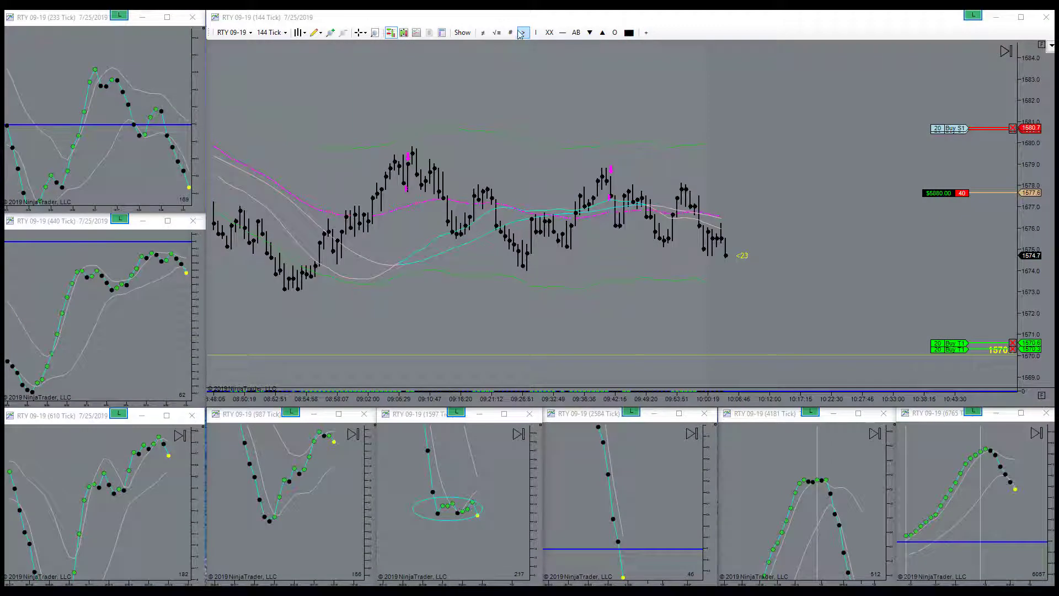
click(525, 34)
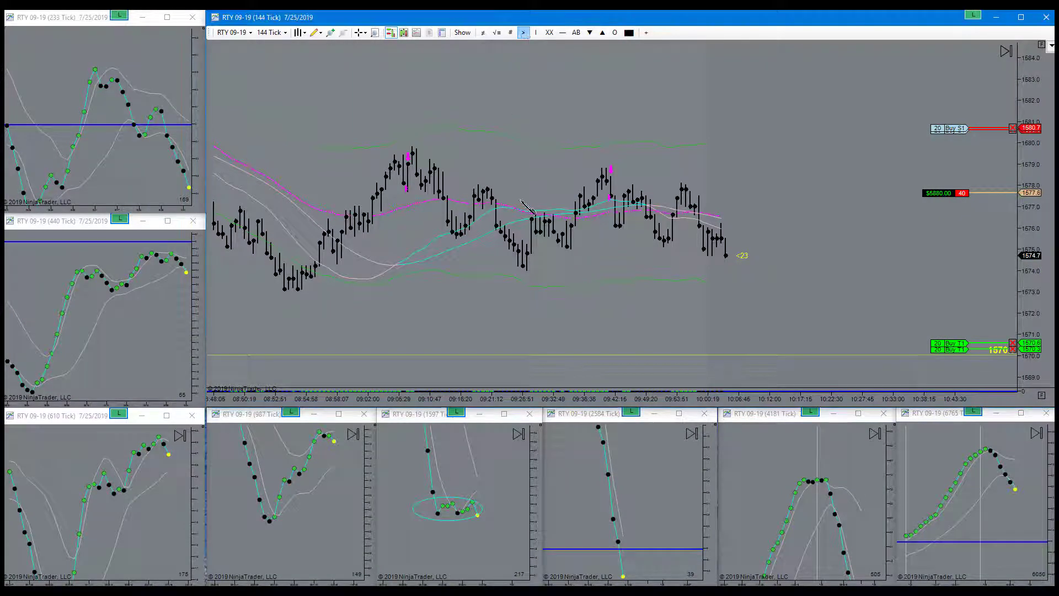
click(513, 266)
click(761, 266)
click(787, 267)
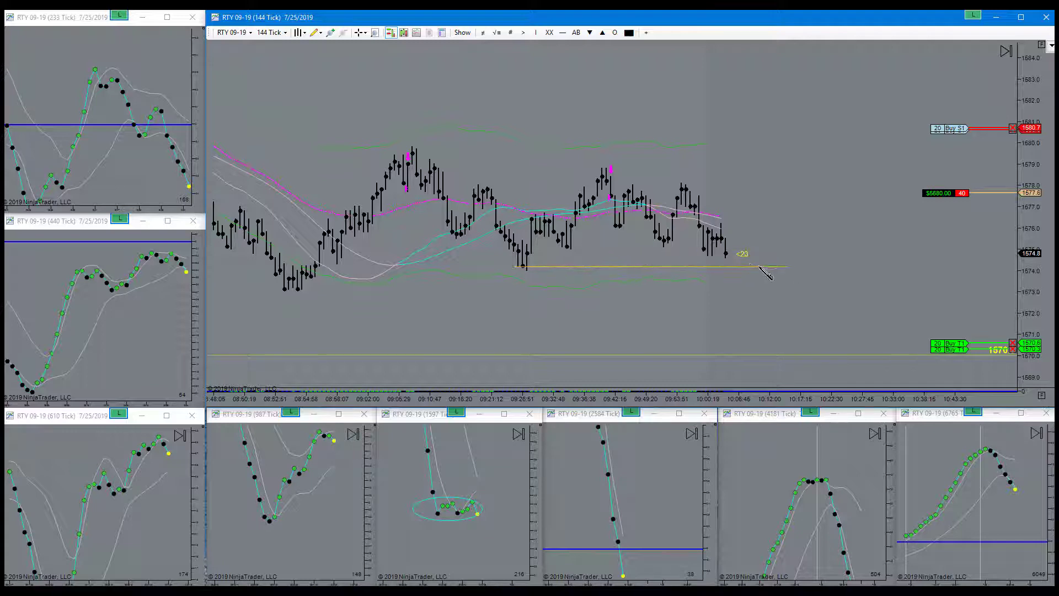
click(561, 249)
click(787, 244)
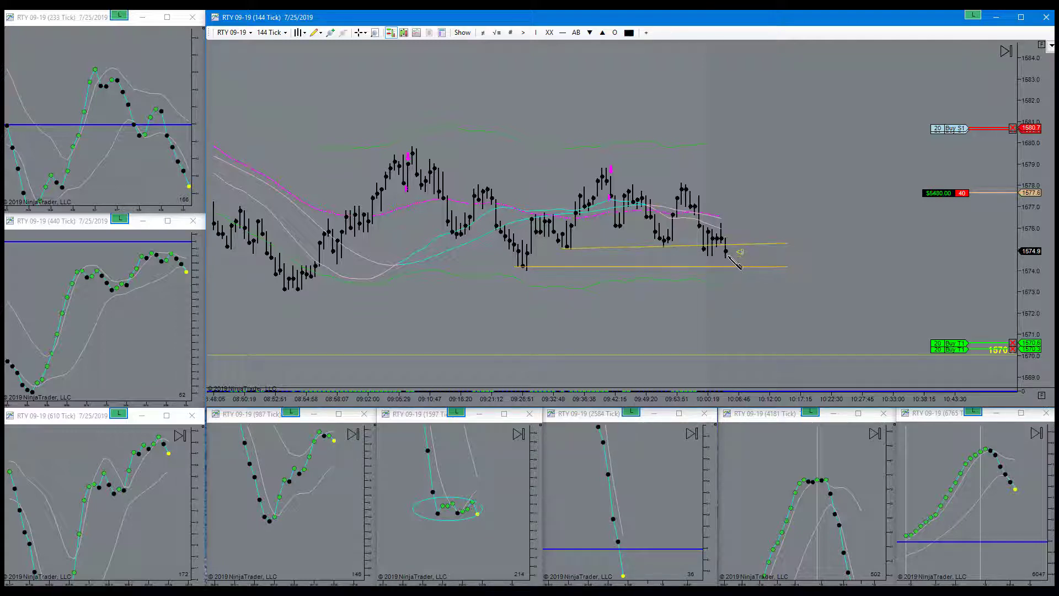
Step: Move the gold line down to the early-morning lows near 1573 and extend it right
double_click(786, 243)
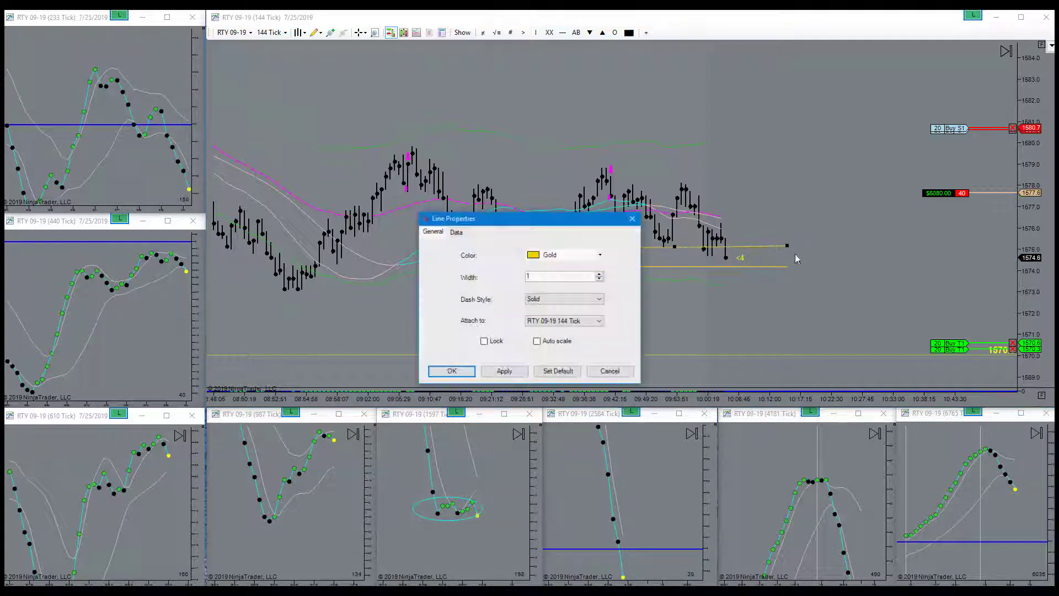
click(607, 372)
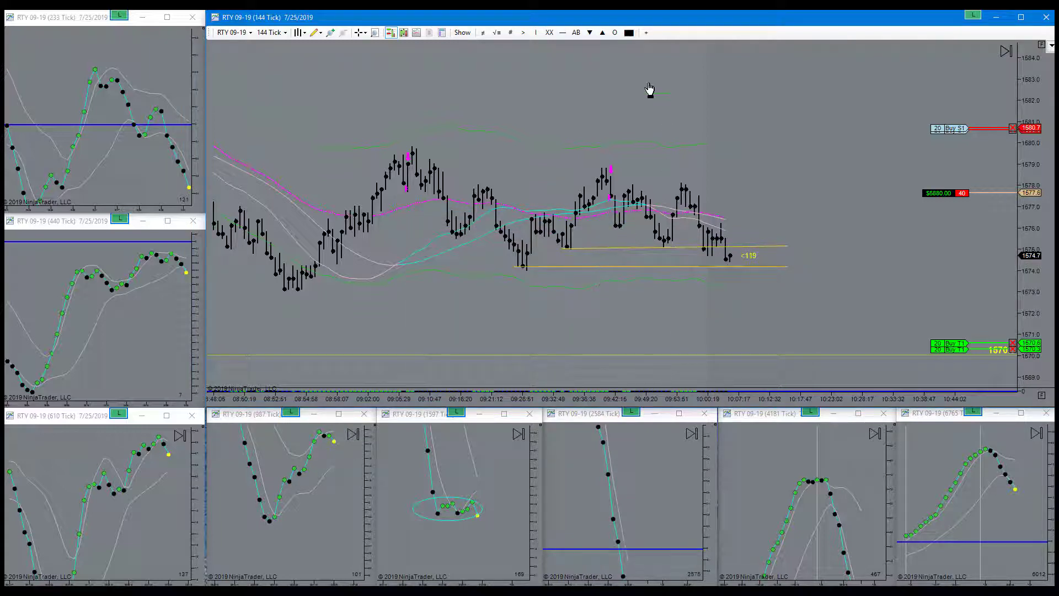
mouse_move(665, 250)
mouse_down()
mouse_move(373, 299)
mouse_move(426, 283)
mouse_up()
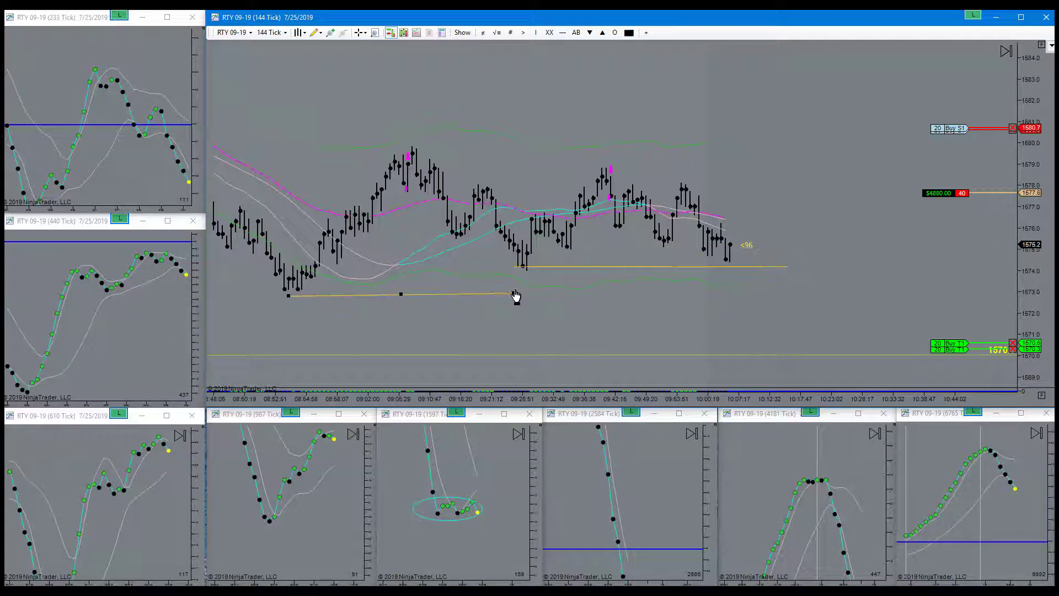
mouse_move(510, 293)
mouse_down()
mouse_move(844, 298)
mouse_move(814, 295)
mouse_up()
click(847, 309)
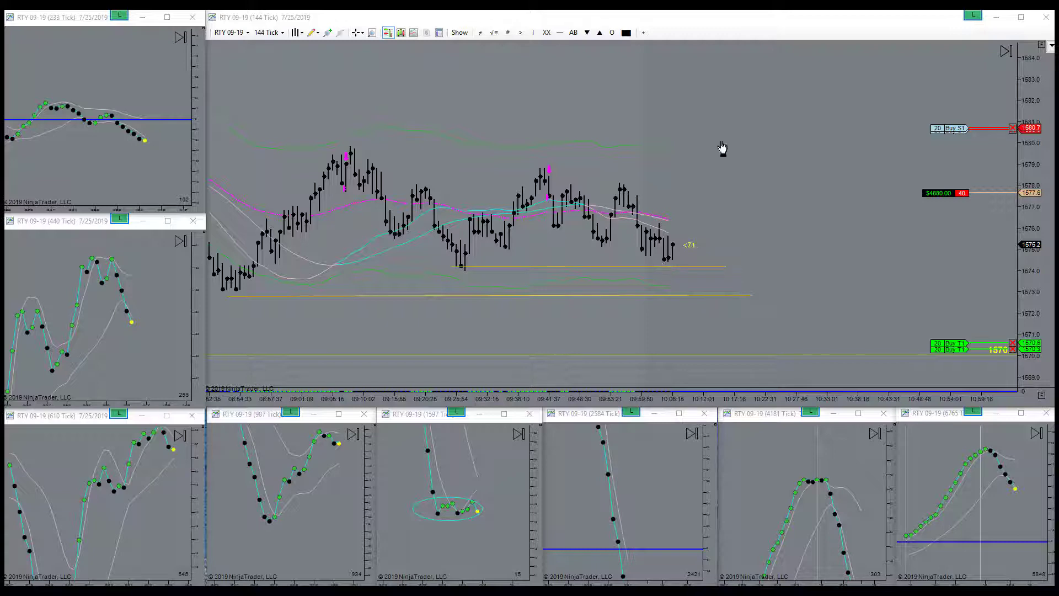
Step: Draw a yellow diagonal line sloping down from just above the last bar
click(522, 34)
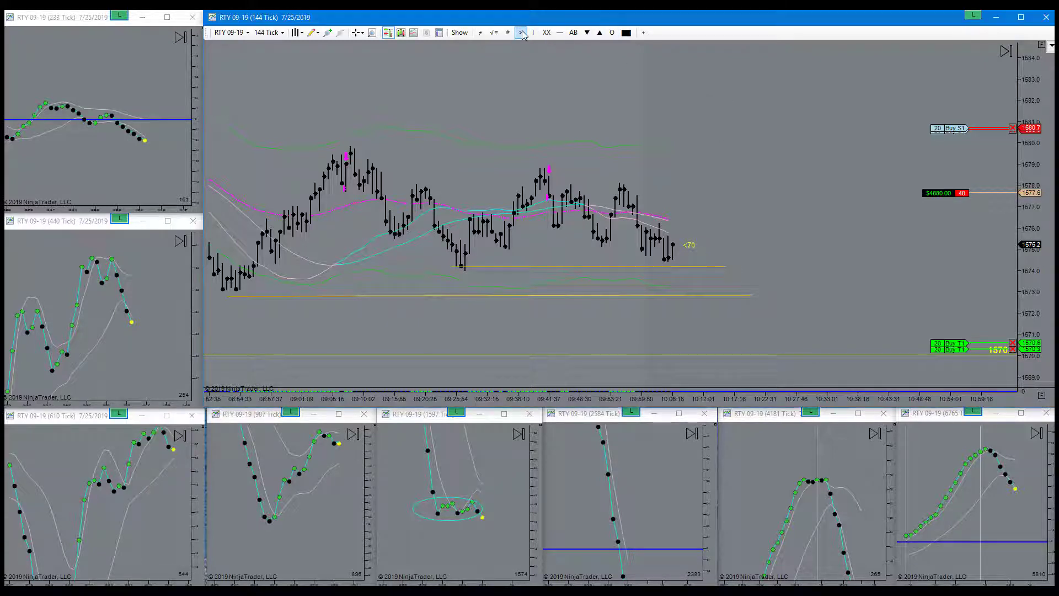
click(669, 261)
click(674, 304)
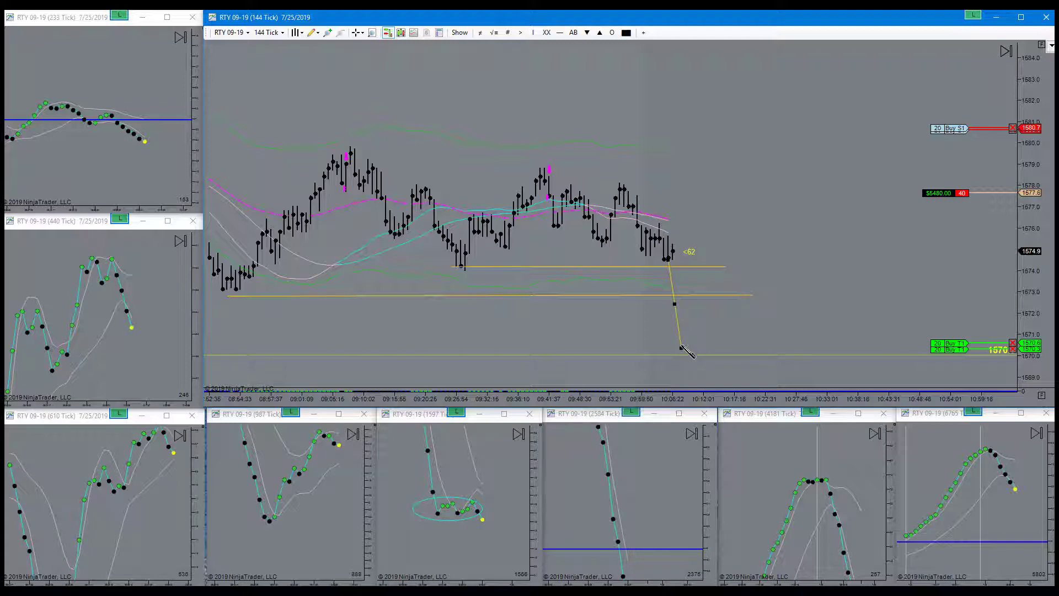
key(Escape)
click(669, 261)
click(670, 290)
click(681, 326)
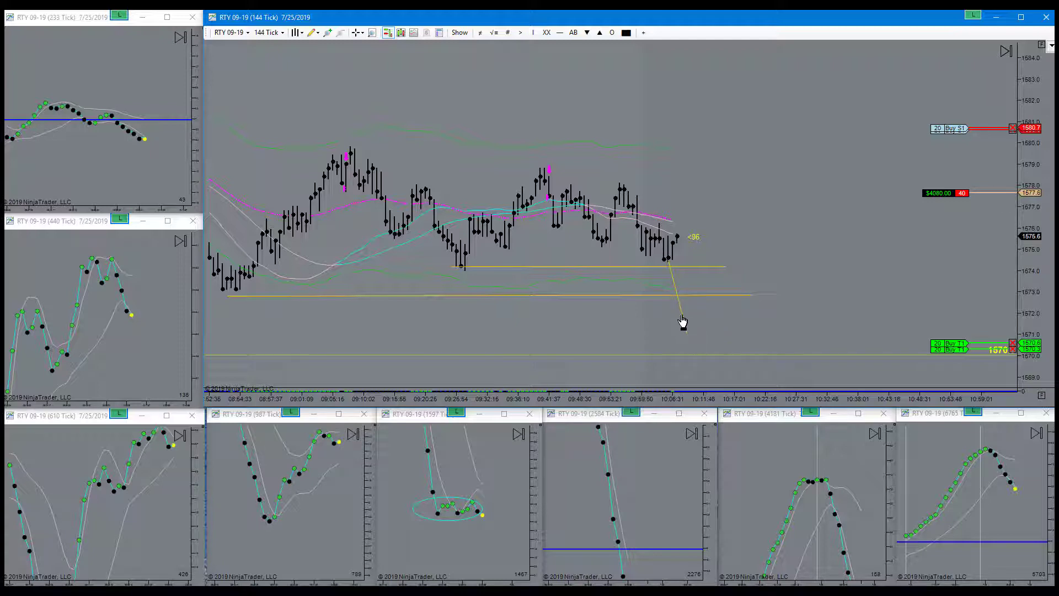
Step: Adjust the yellow line's end anchor and shift it so it ends on the 1573 gold line
mouse_move(684, 328)
mouse_down()
mouse_move(674, 292)
mouse_move(691, 359)
mouse_move(697, 346)
mouse_up()
drag(675, 280, 665, 224)
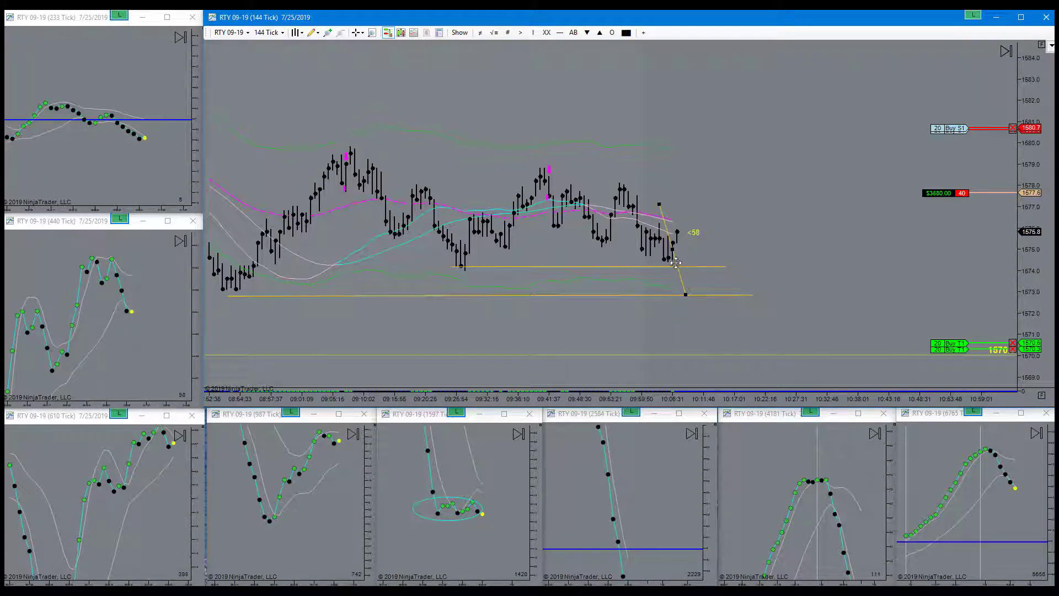
right_click(673, 261)
click(695, 285)
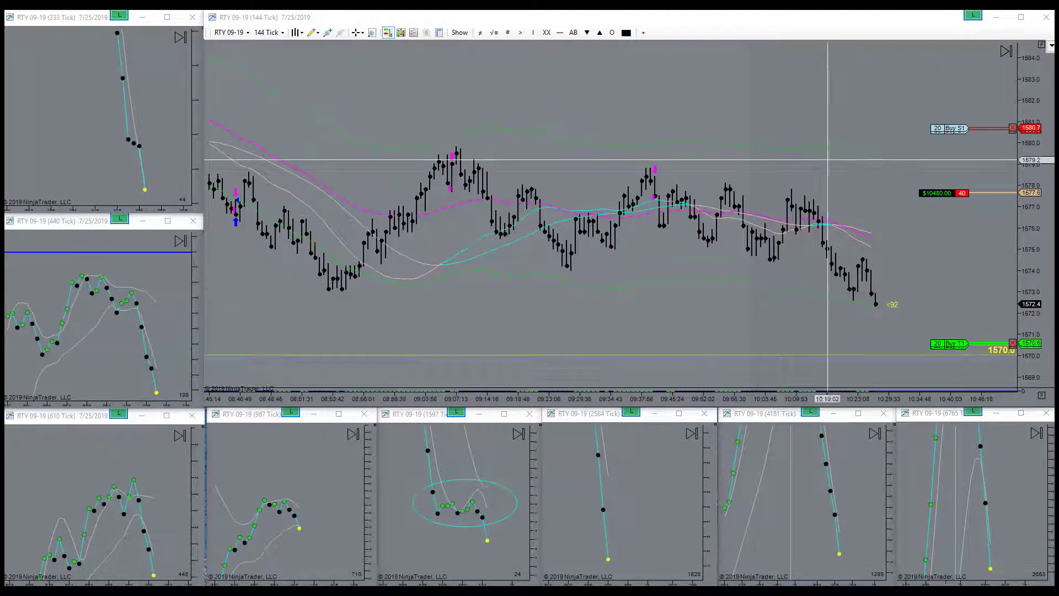
Step: Pan the 144-tick chart to leave right margin, check realized P/L, then focus the 610-tick chart
drag(733, 163, 506, 154)
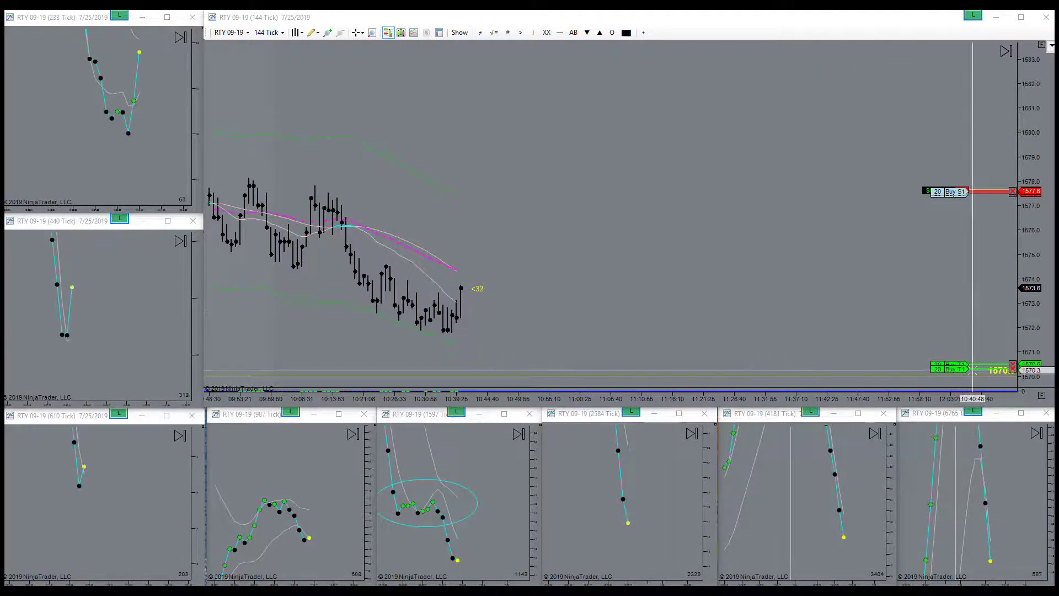
drag(674, 332, 722, 331)
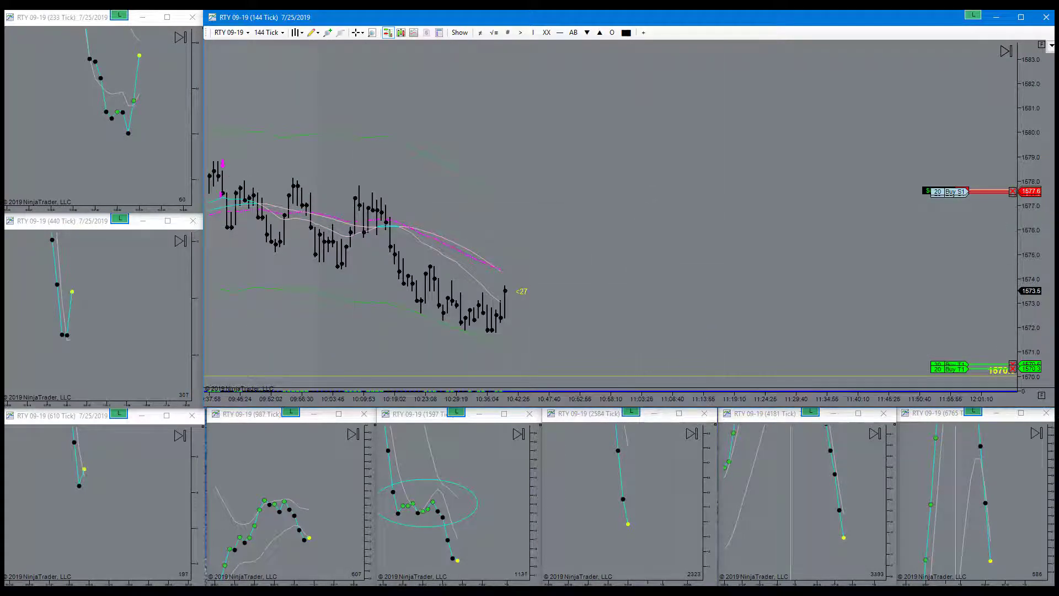
key(alt+Tab)
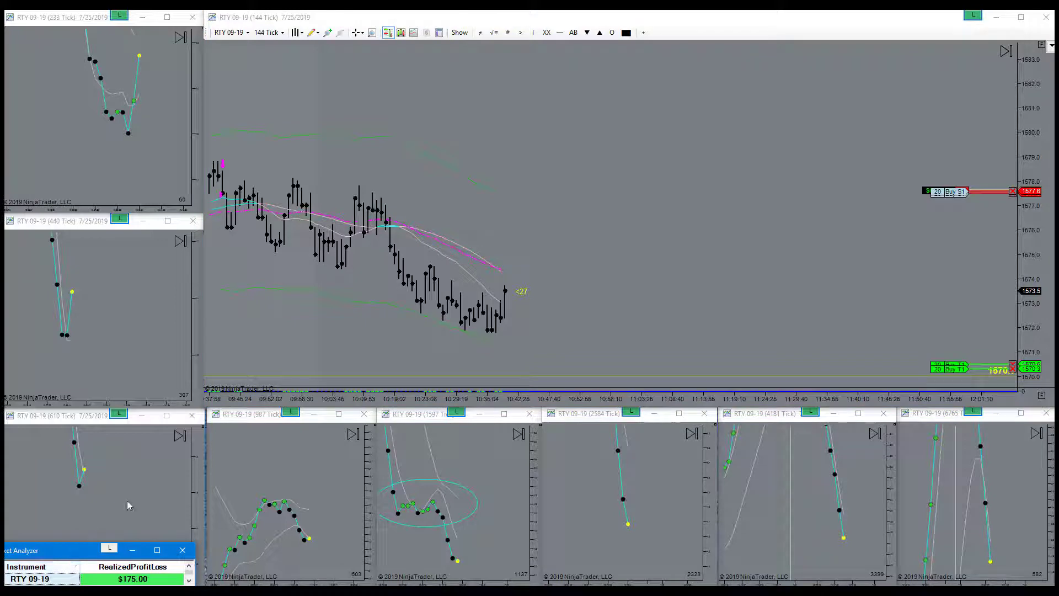
click(127, 501)
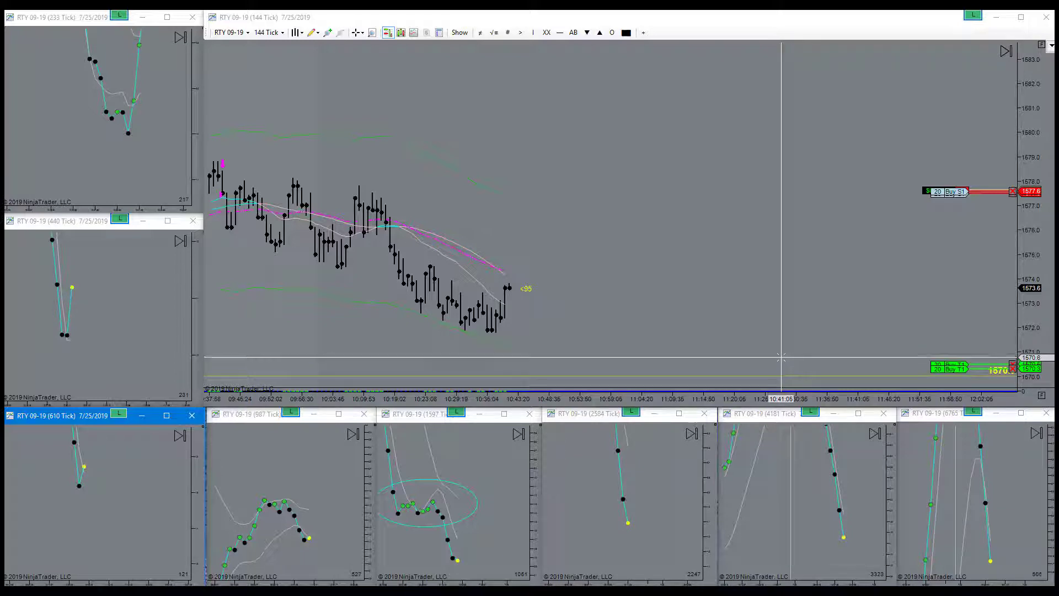
Step: Show the desktop clock above the chart and place a red down arrow above the latest bars
key(super+g)
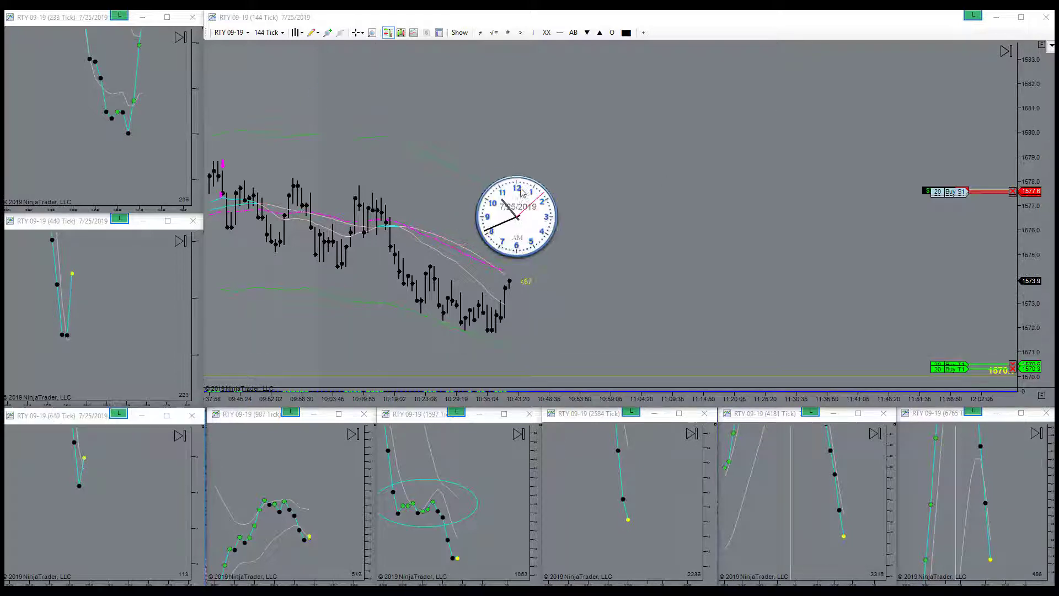
drag(508, 236, 511, 196)
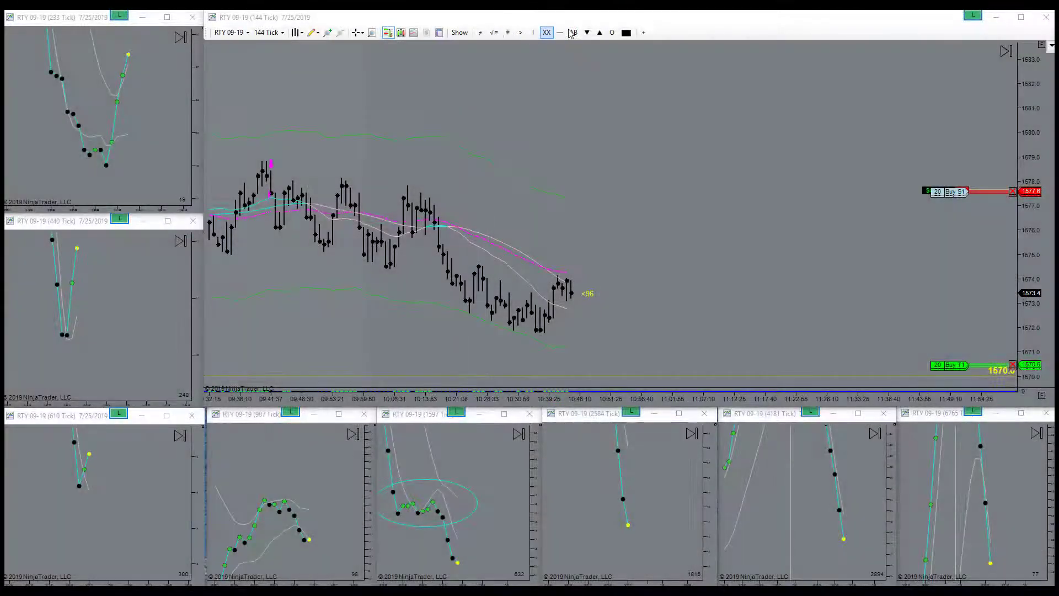
click(600, 32)
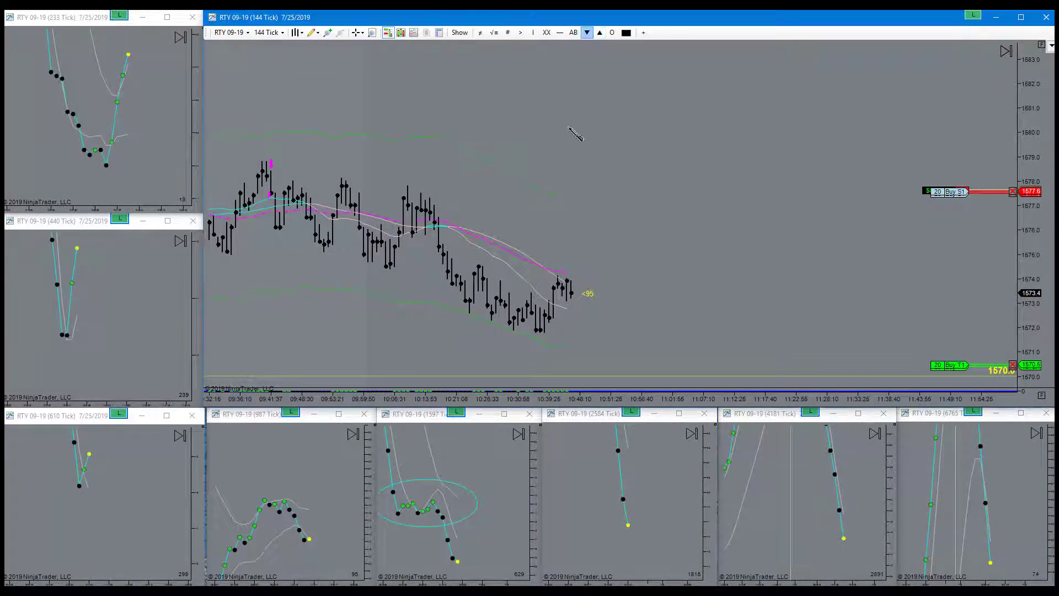
click(571, 258)
click(521, 35)
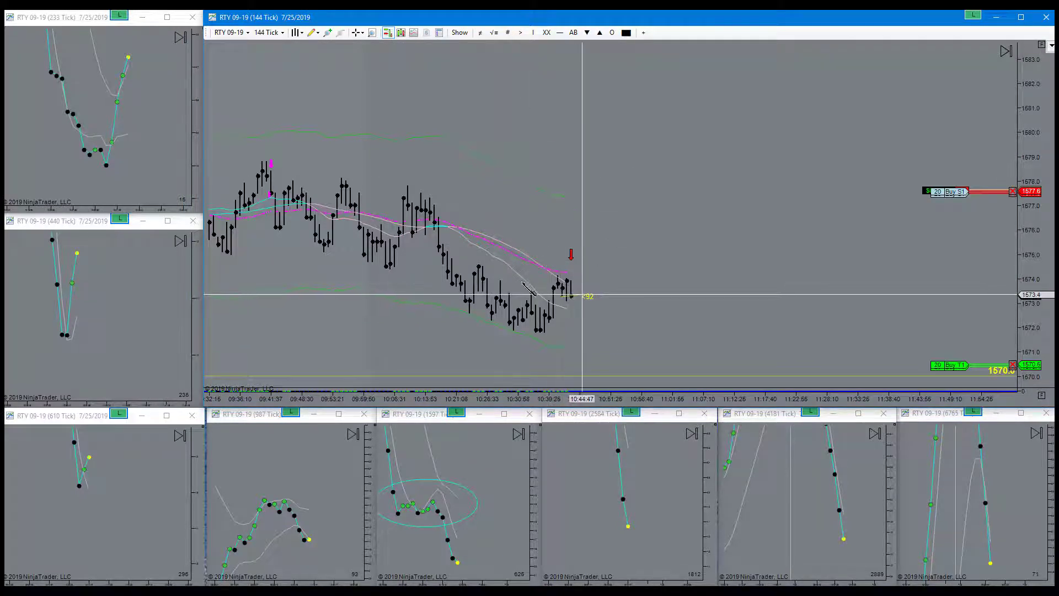
Step: Scroll the chart back and forth while the short's target fills for $12955.00 realized profit
scroll(631, 134, up, 10)
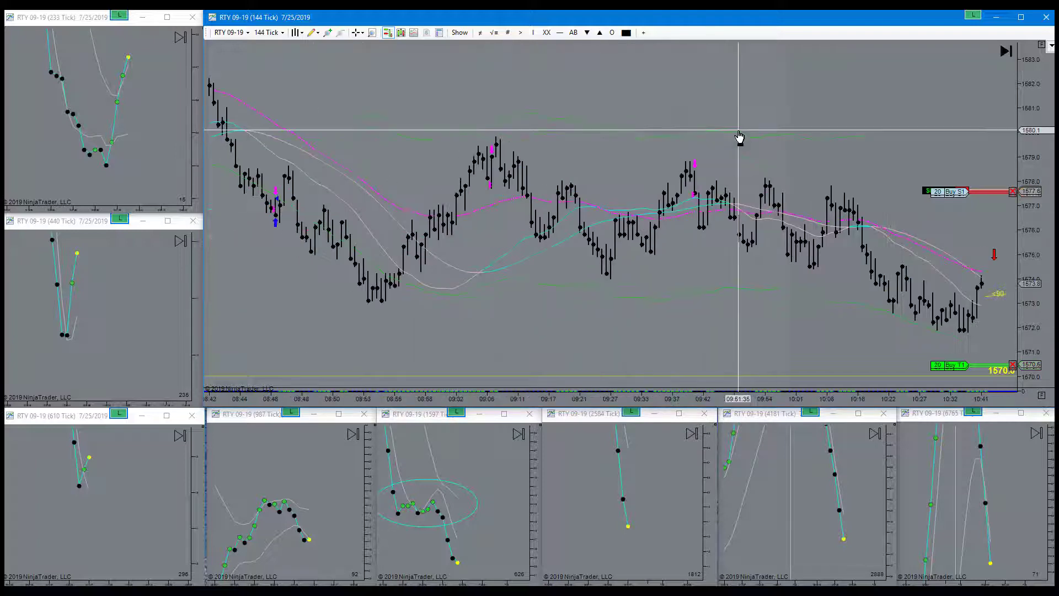
scroll(606, 139, down, 10)
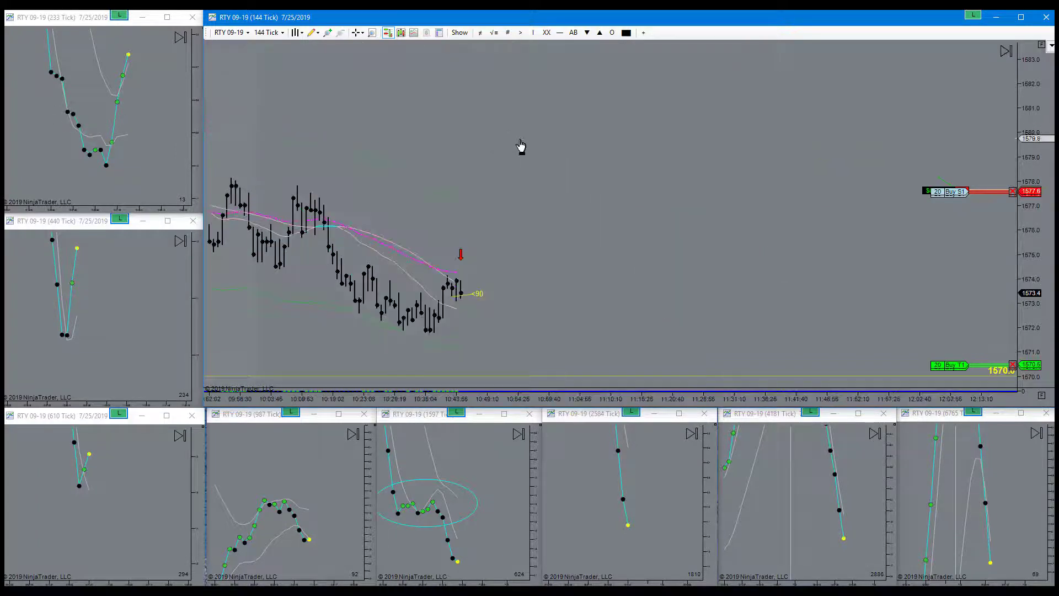
scroll(520, 146, up, 3)
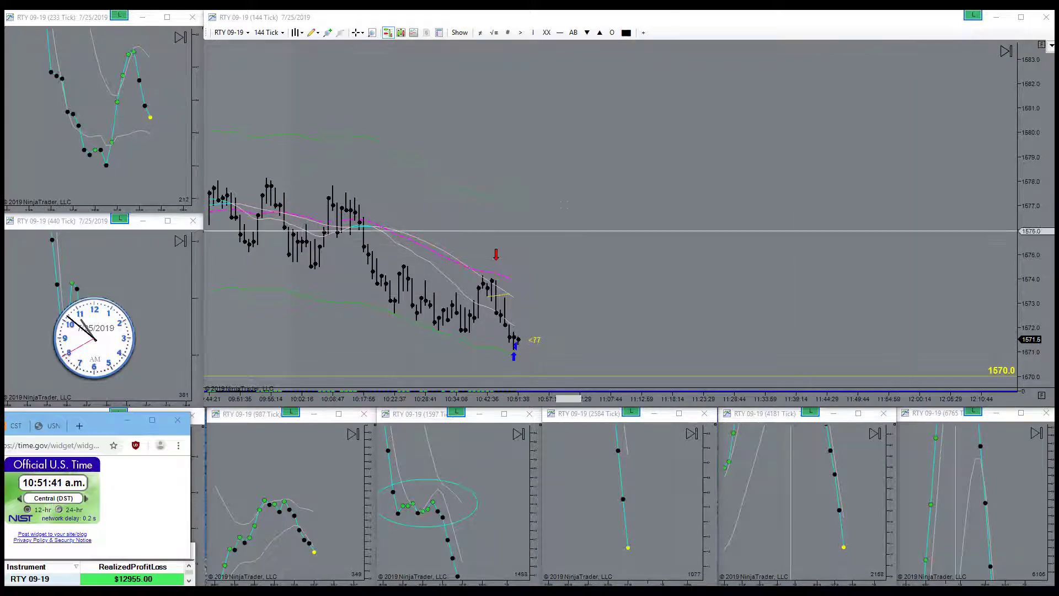
Step: Pan the 144-tick chart through earlier and later bars to show the drop from 1570 to 1564
click(837, 177)
scroll(837, 177, up, 5)
mouse_move(589, 307)
mouse_down()
mouse_move(902, 280)
mouse_move(466, 246)
mouse_move(586, 256)
mouse_move(495, 263)
mouse_up()
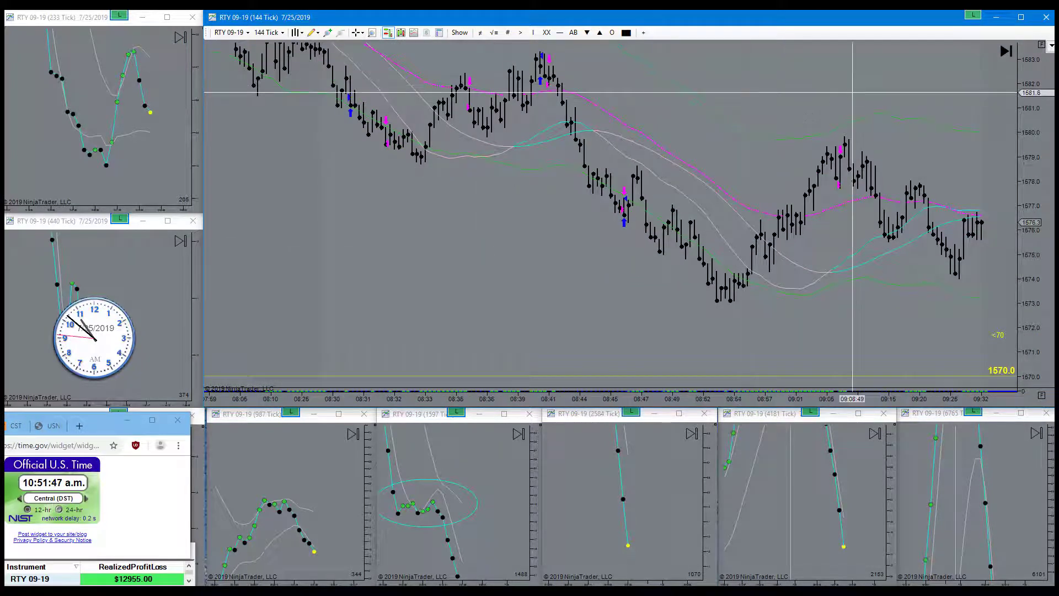
mouse_move(686, 126)
mouse_down()
mouse_move(620, 147)
mouse_move(193, 215)
mouse_up()
drag(657, 143, 518, 159)
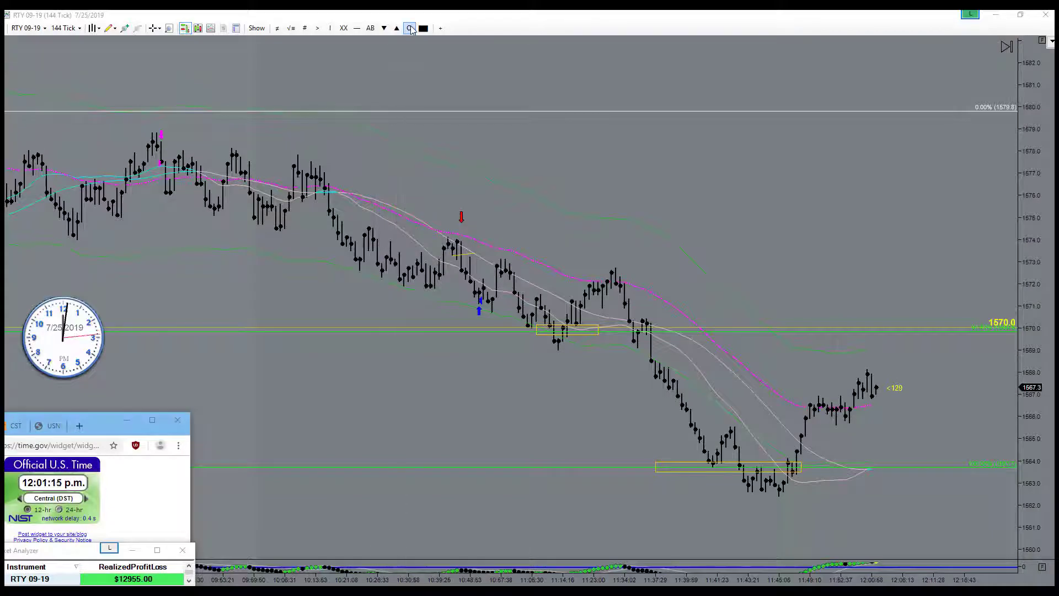
Step: Circle the 1570 zone and the 1564 lows with teal ellipses, then bring back the clock and P/L windows
click(468, 272)
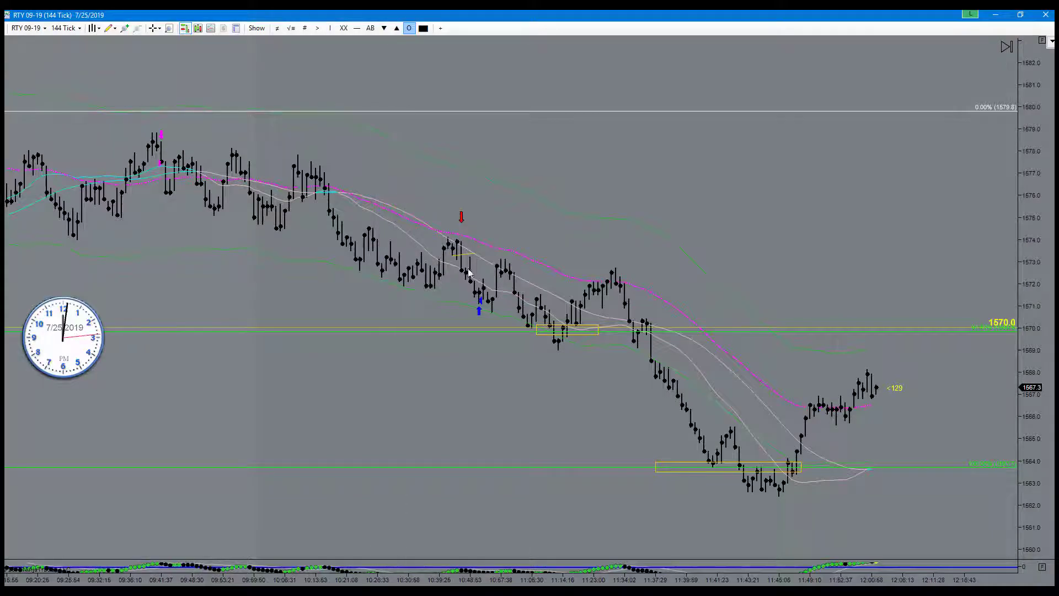
click(507, 296)
click(618, 365)
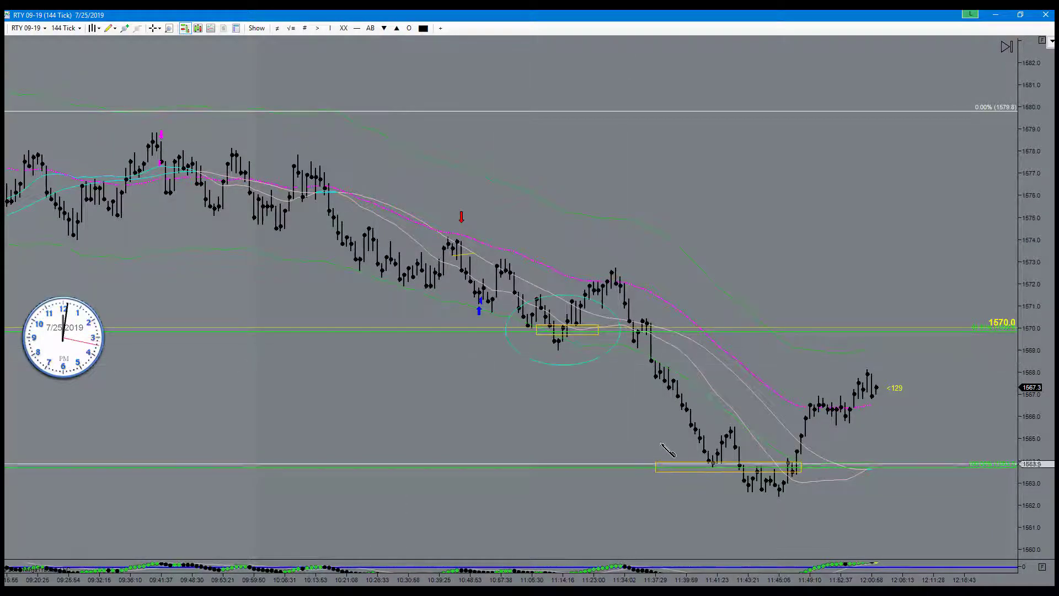
click(637, 436)
click(912, 508)
click(822, 509)
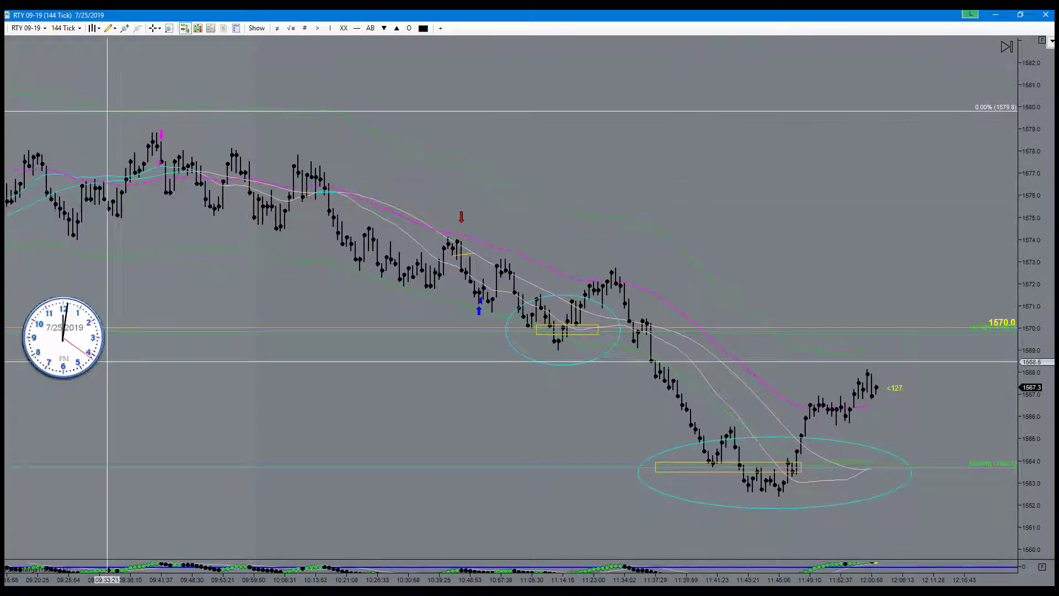
key(alt+Tab)
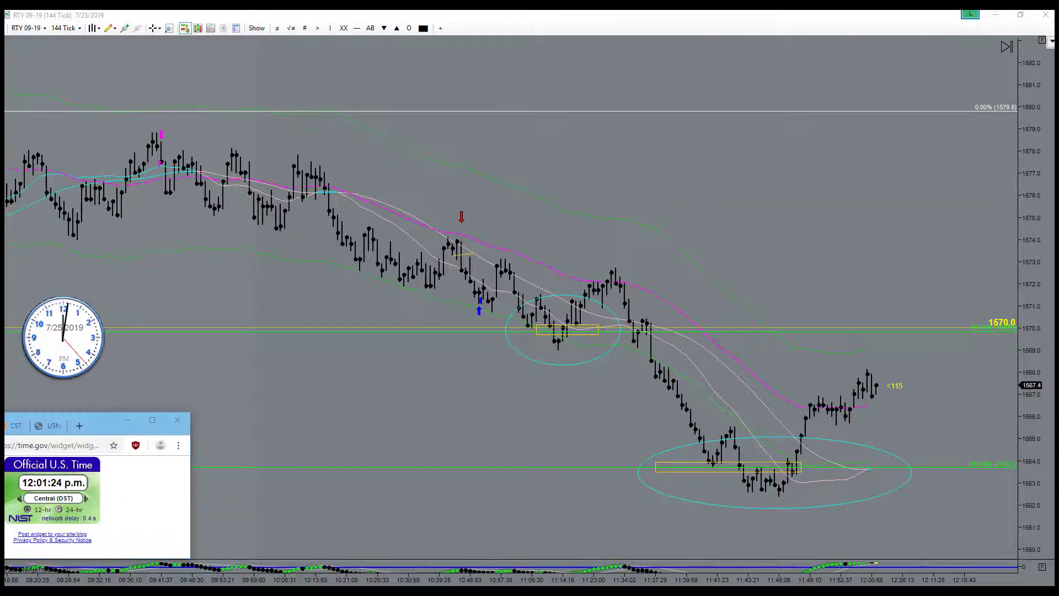